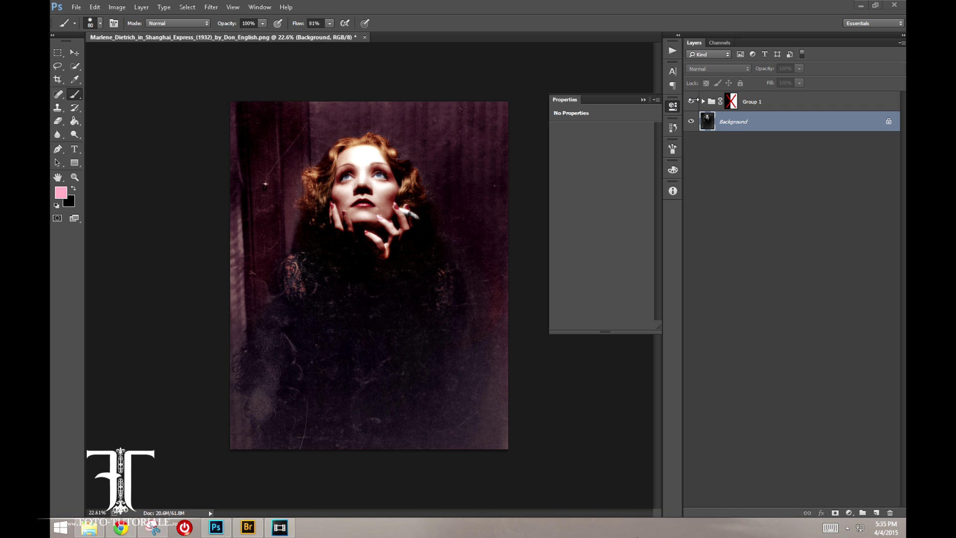
Expand Group 1, then select its Ten layer and the Hard Light Sharp layer
left_click(703, 101)
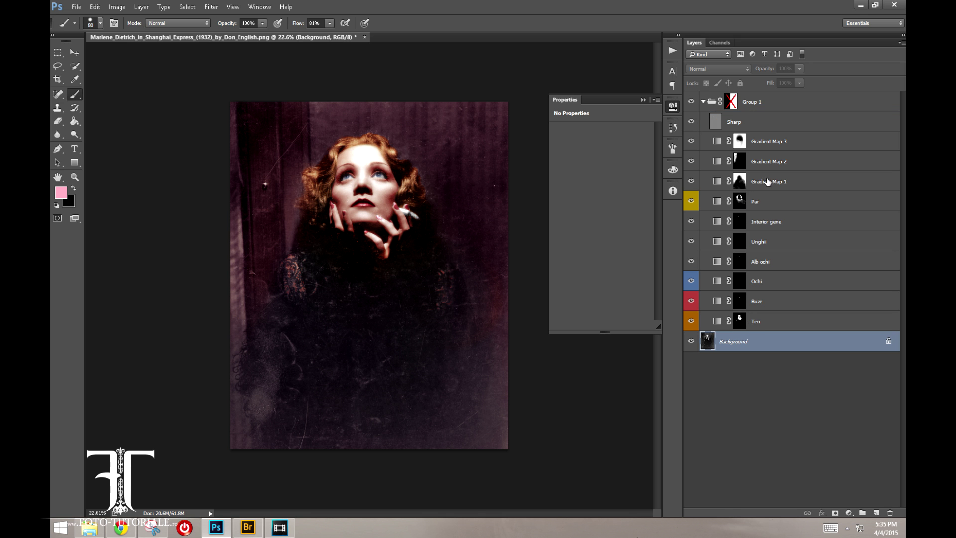
left_click(803, 322)
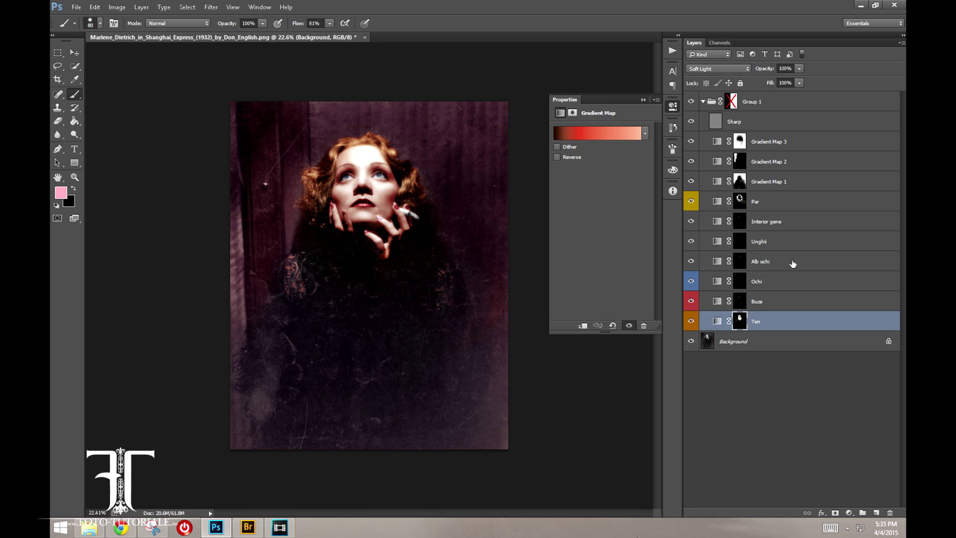
left_click(783, 123)
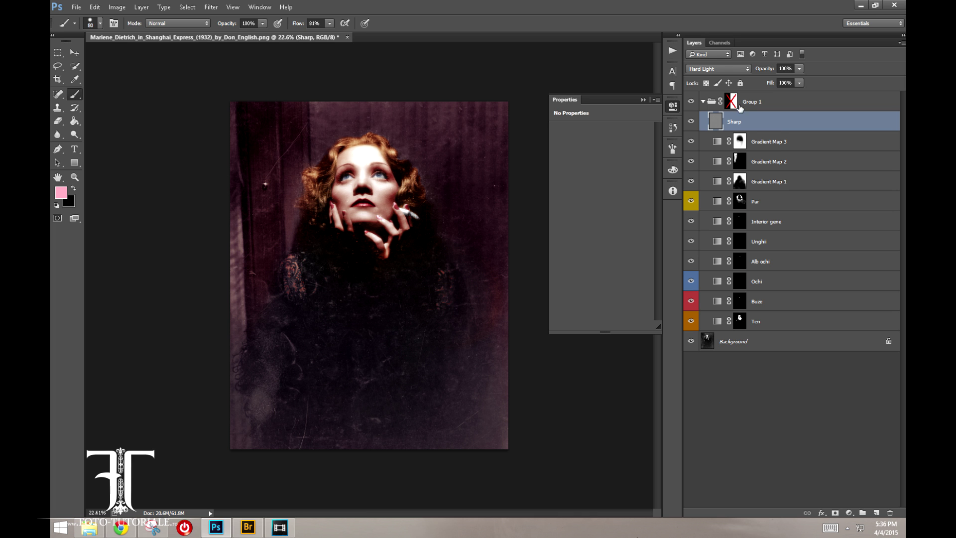
Collapse and hide Group 1 to show the black-and-white original, then select Background
left_click(702, 102)
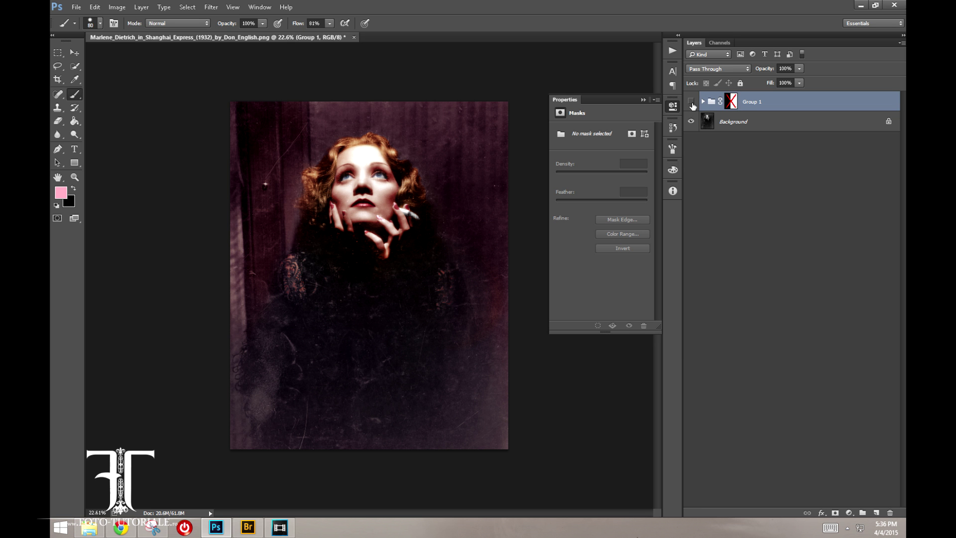
left_click(691, 102)
left_click(741, 126)
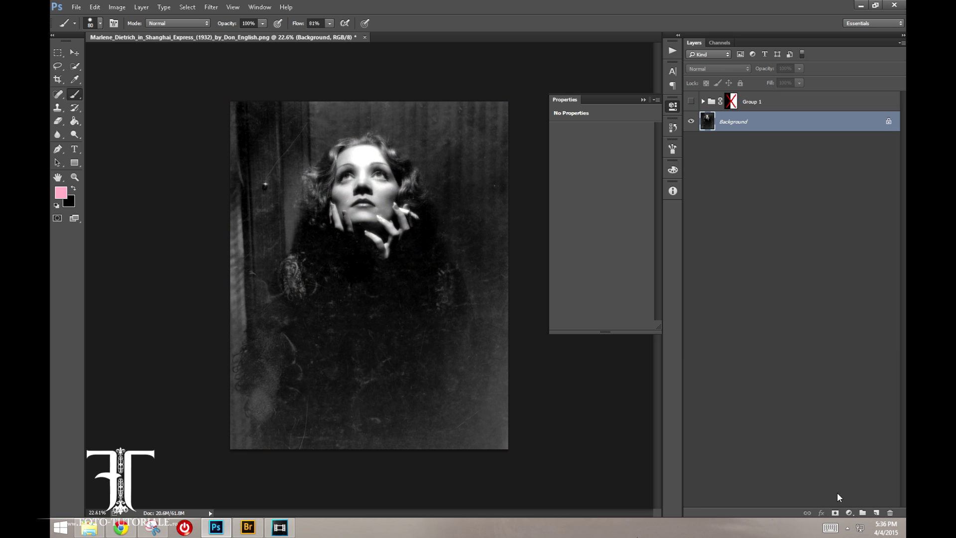
Add a Gradient Map adjustment layer above Background with Soft Light blending
left_click(849, 513)
left_click(853, 494)
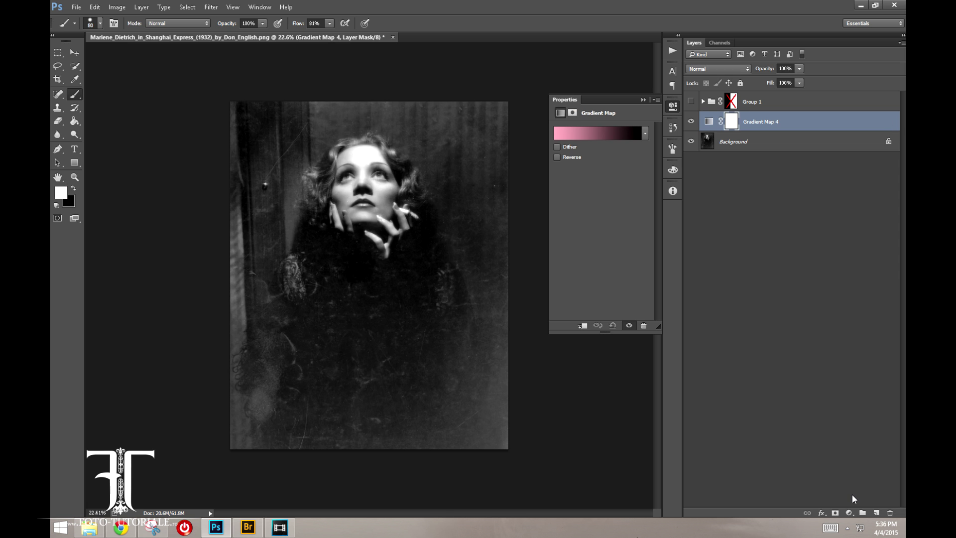
left_click(712, 123)
left_click(733, 68)
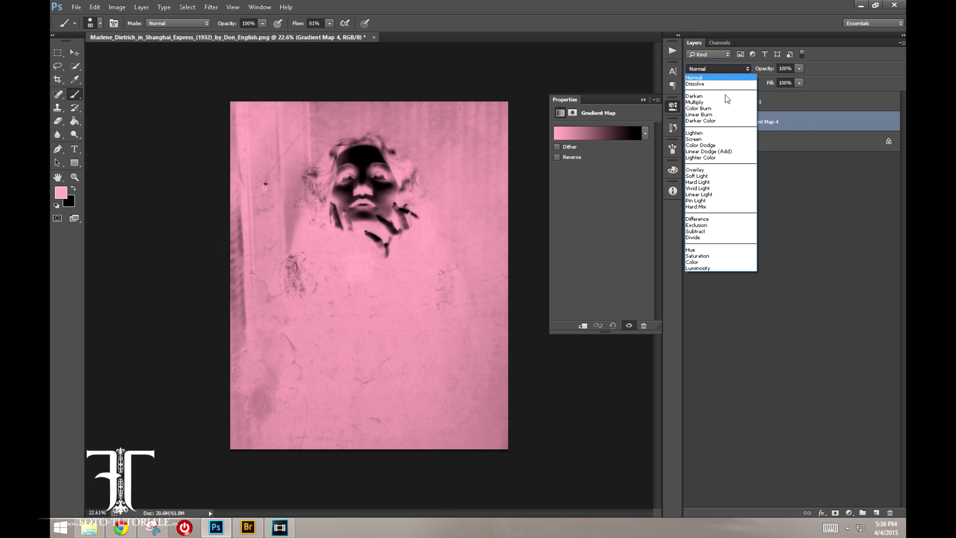
left_click(736, 177)
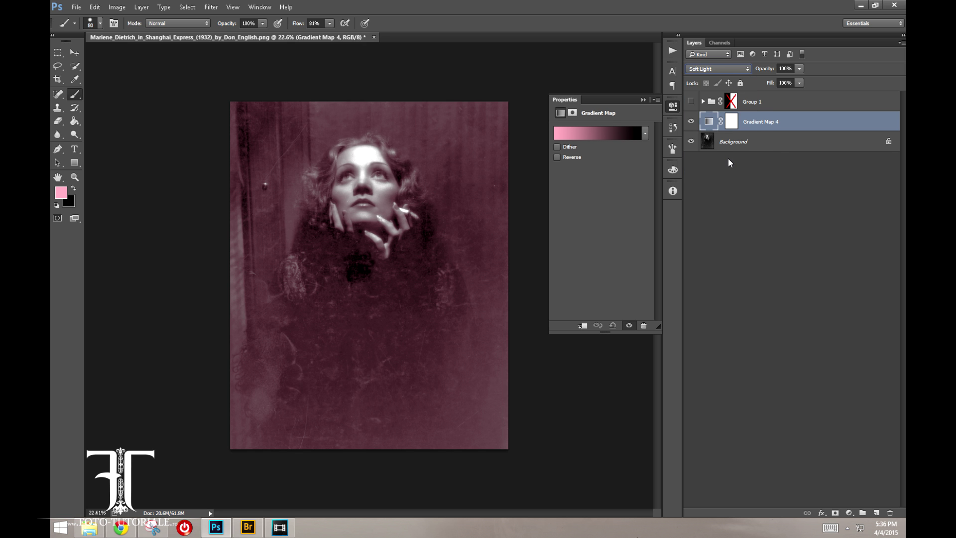
Start Gradient Map 4 from black-to-white and make its left stop blue
left_click(606, 141)
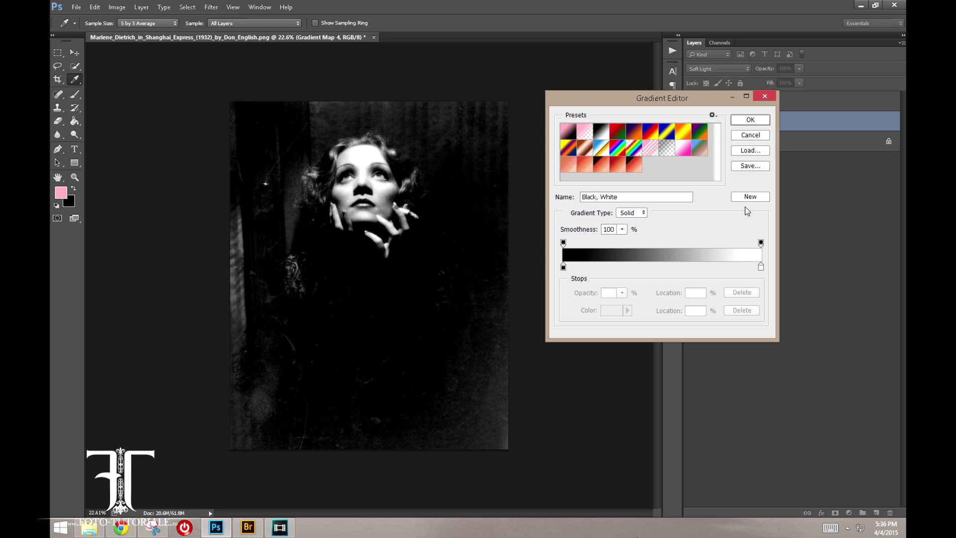
left_click(592, 132)
mouse_move(563, 267)
left_mouse_down()
mouse_move(615, 269)
mouse_move(535, 243)
left_mouse_up()
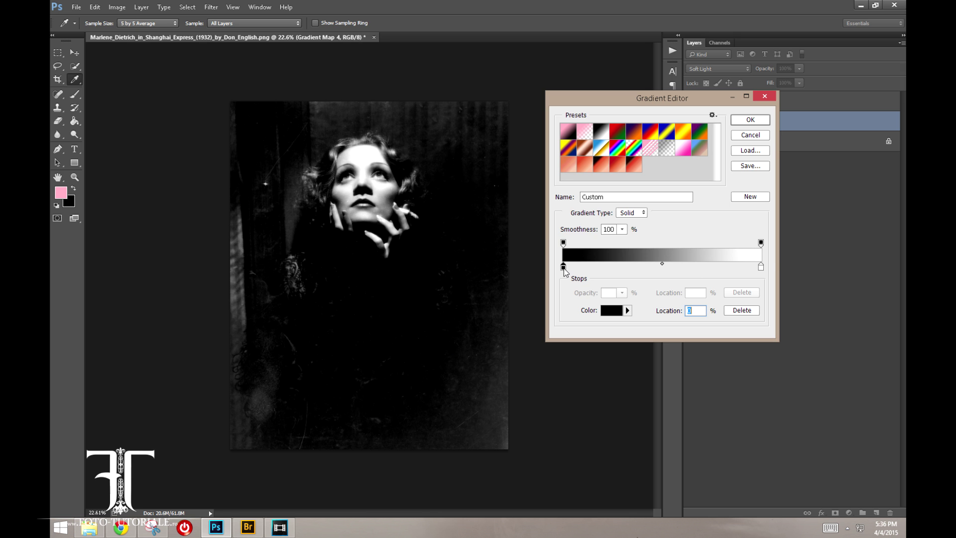
left_click(611, 311)
left_click(612, 157)
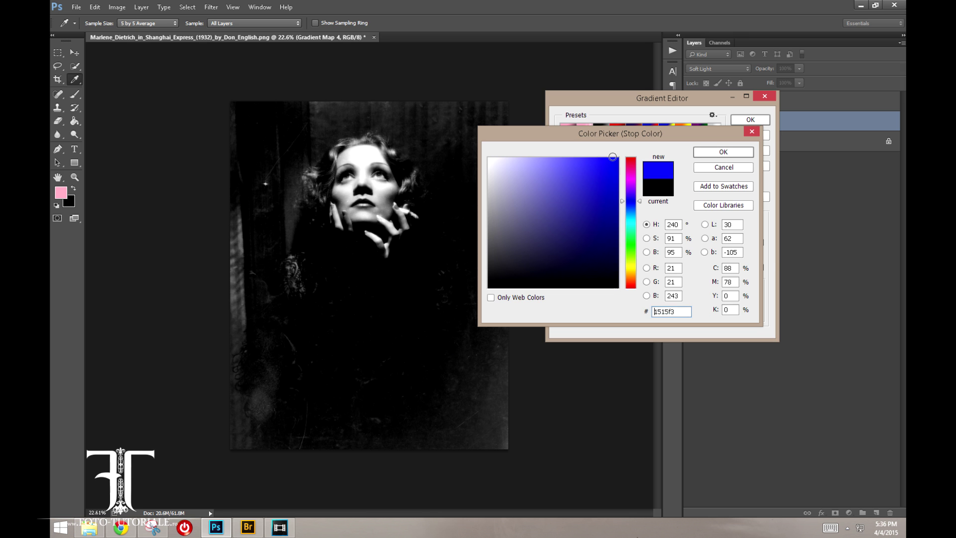
left_click(715, 153)
Set the right gradient stop to ff0000 red, keeping the left stop blue
left_click(760, 268)
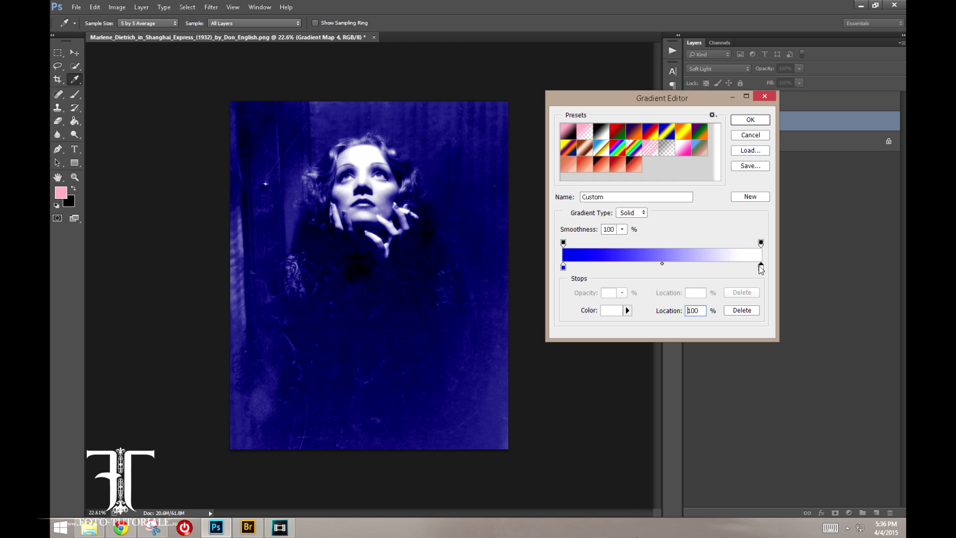
left_click(611, 310)
type("ff0000")
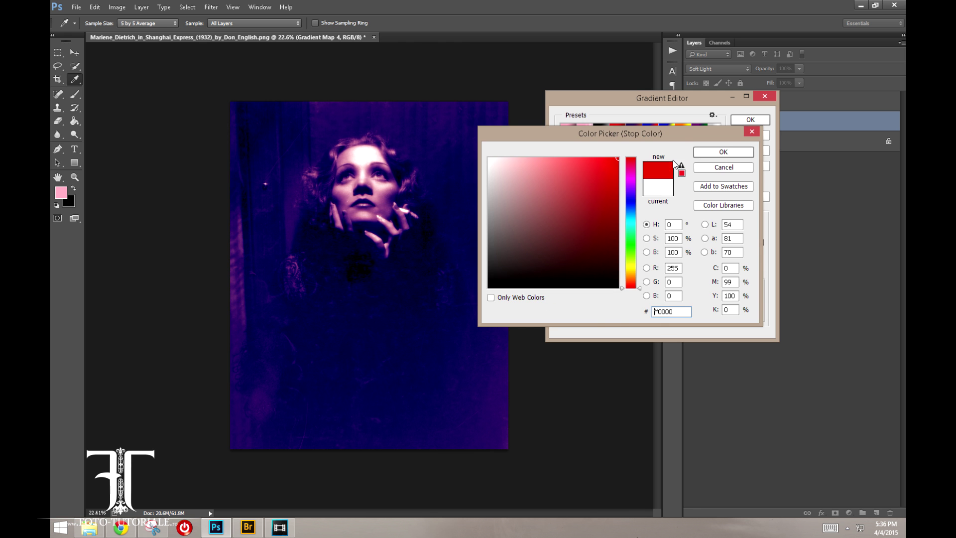
left_click(749, 153)
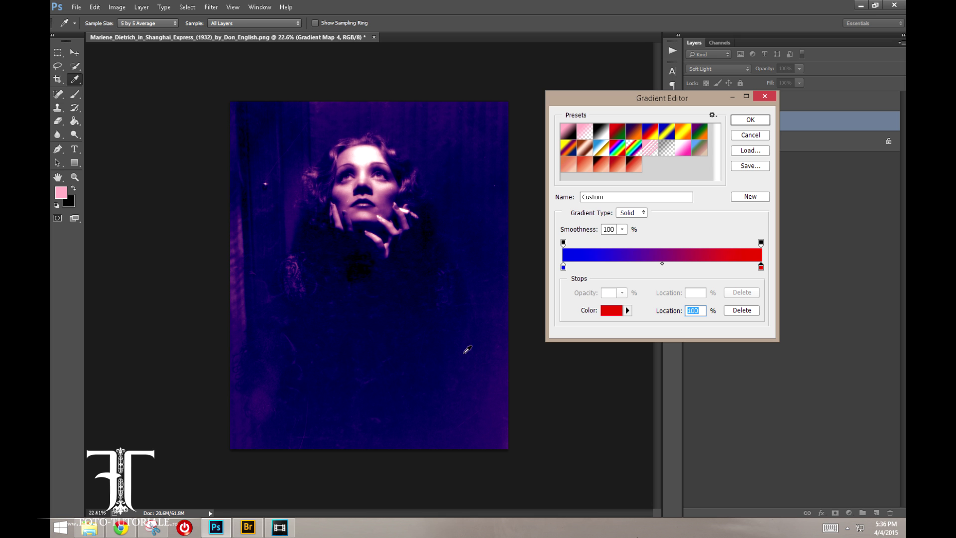
left_click(563, 268)
left_click(609, 312)
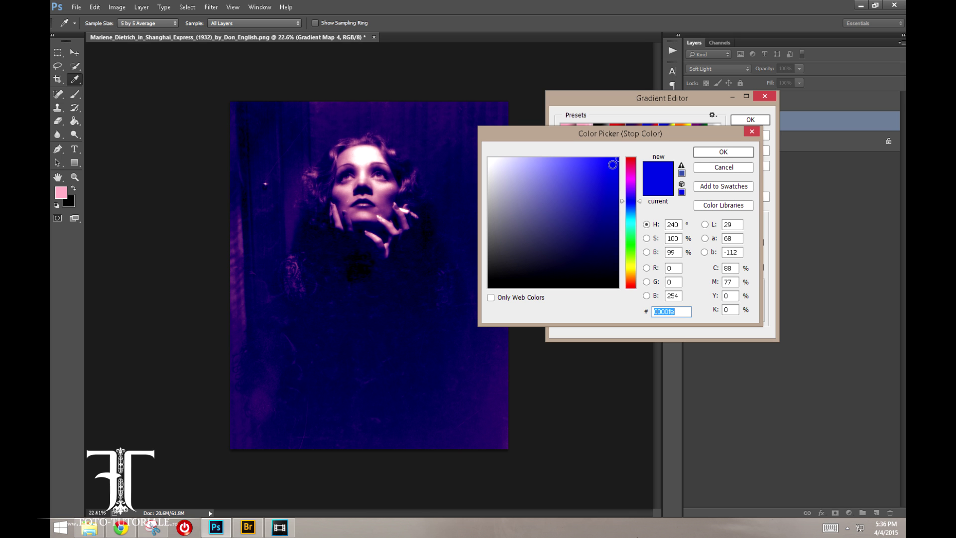
left_click(741, 152)
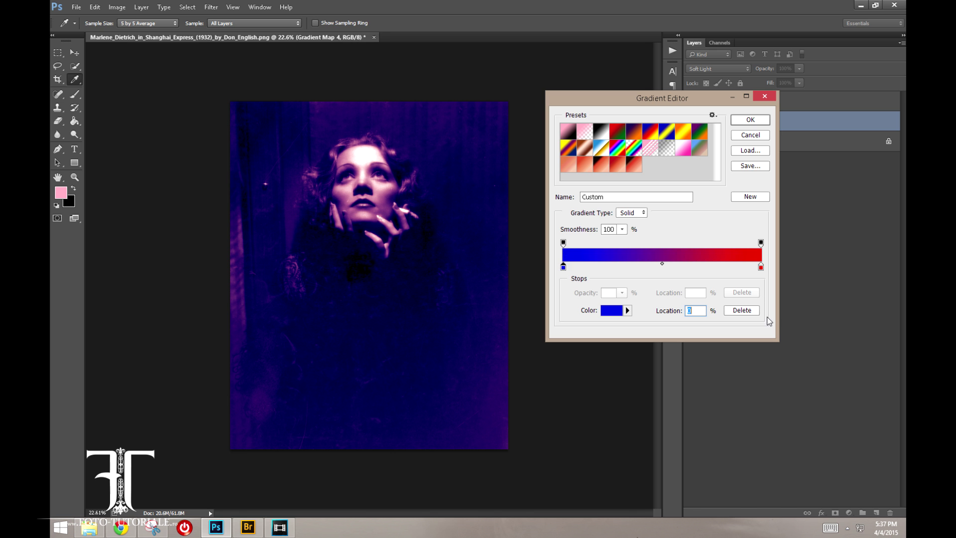
Delete the blue stop and recolour the remaining red stop to a pale pink
left_click(742, 310)
left_click(760, 267)
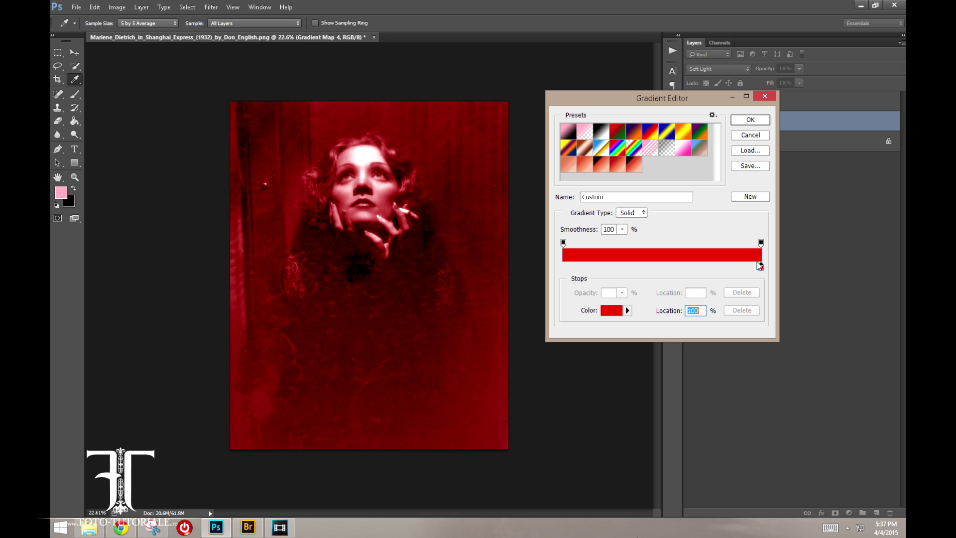
left_click(610, 310)
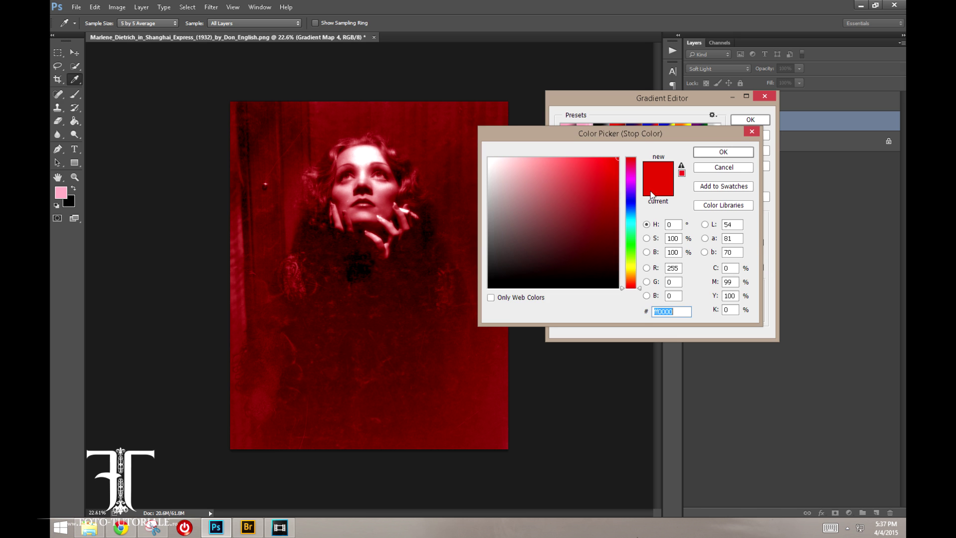
left_click_drag(598, 135, 634, 123)
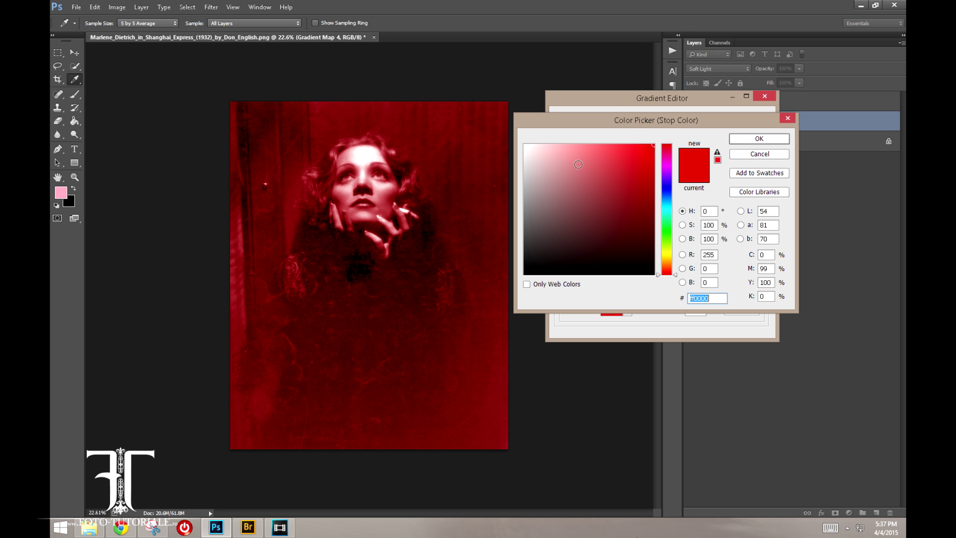
left_click(571, 165)
mouse_move(581, 169)
left_mouse_down()
mouse_move(571, 153)
mouse_move(556, 158)
left_mouse_up()
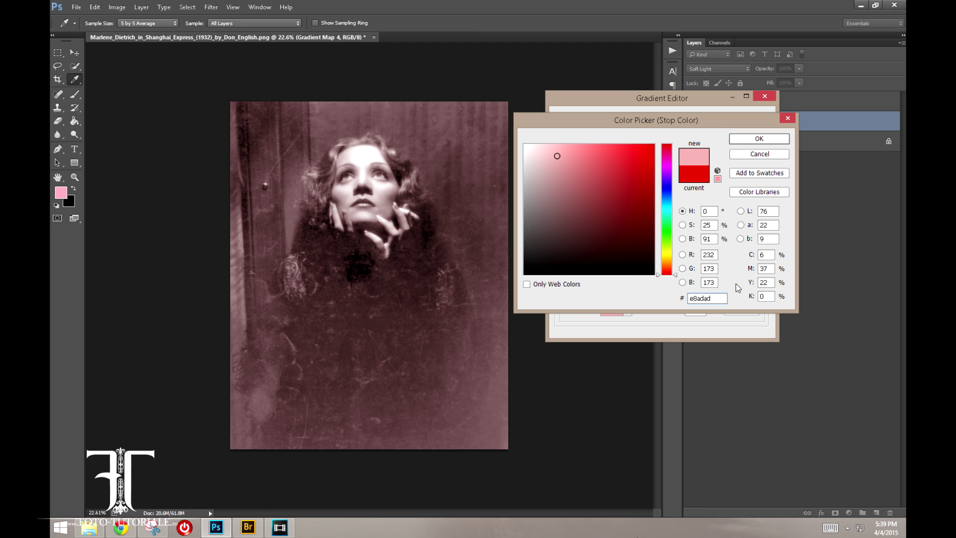
Set the gradient stop to a peach tone of C 5, M 30, Y 35
left_click(767, 282)
left_click(772, 268)
left_click(770, 269)
double_click(770, 269)
type("30")
double_click(769, 282)
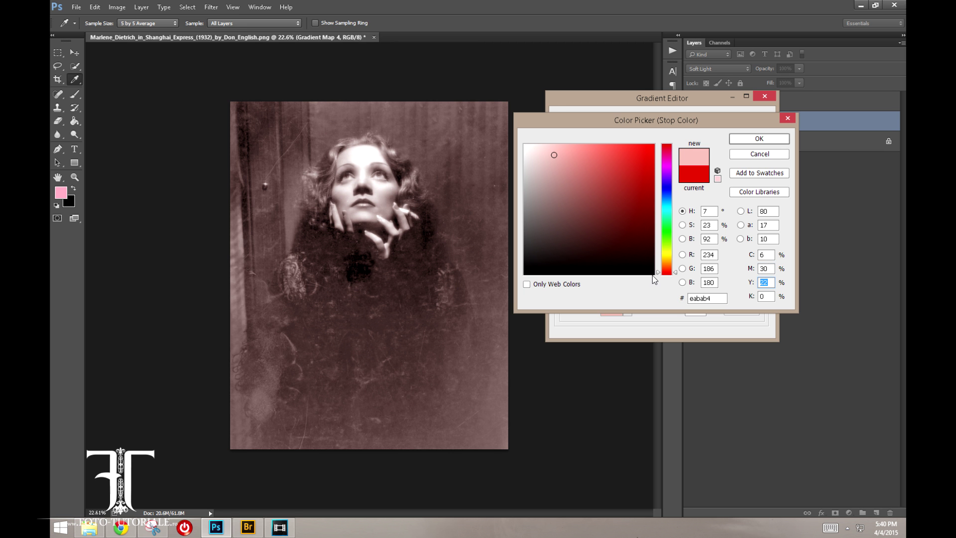
type("35")
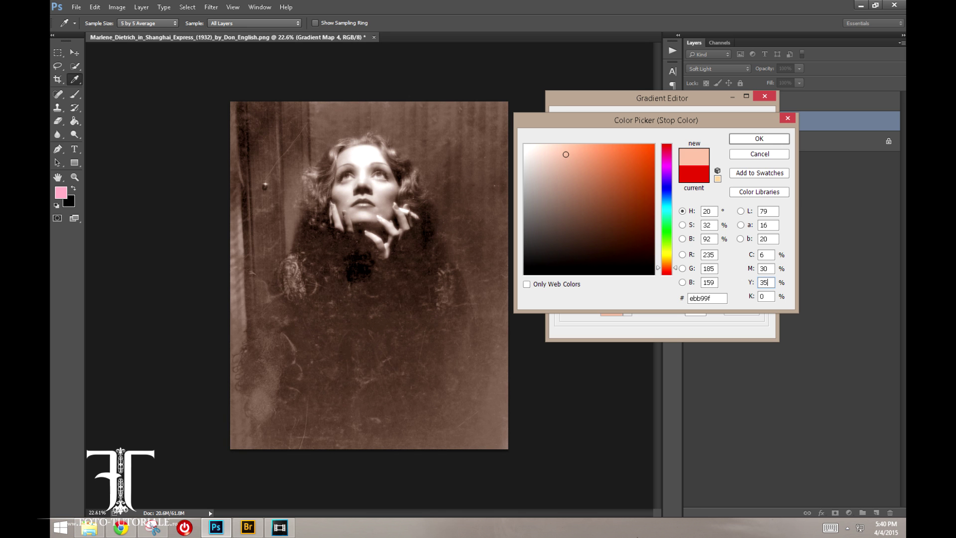
double_click(765, 254)
type("5")
left_click(763, 138)
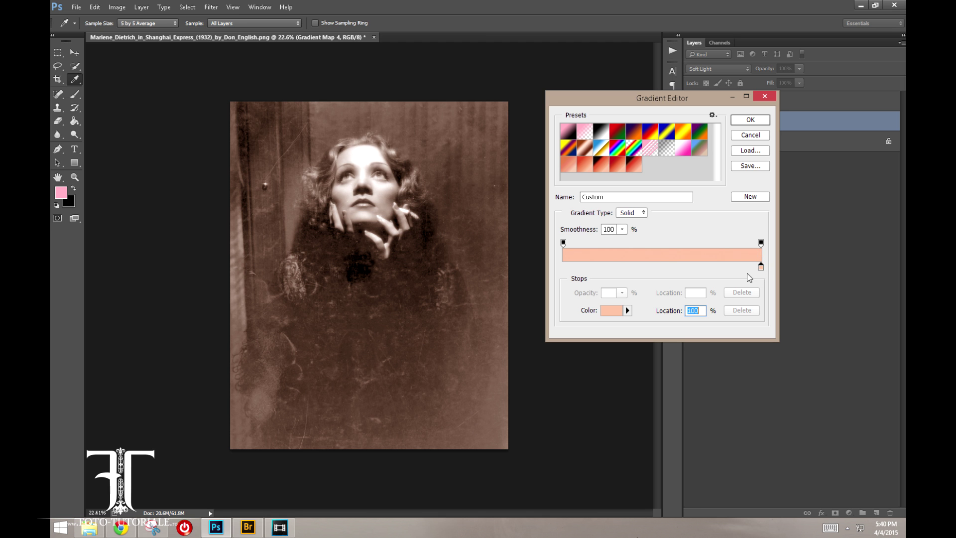
Add a salmon stop near 87% with M 40 and Y 45
left_click(735, 268)
left_click(609, 312)
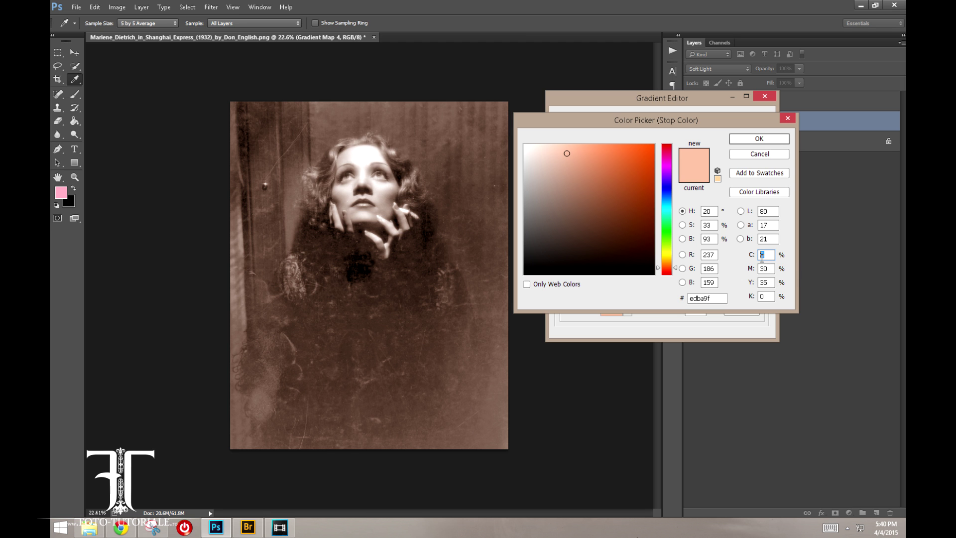
key("Up")
left_click(769, 268)
type("40")
left_click(770, 282)
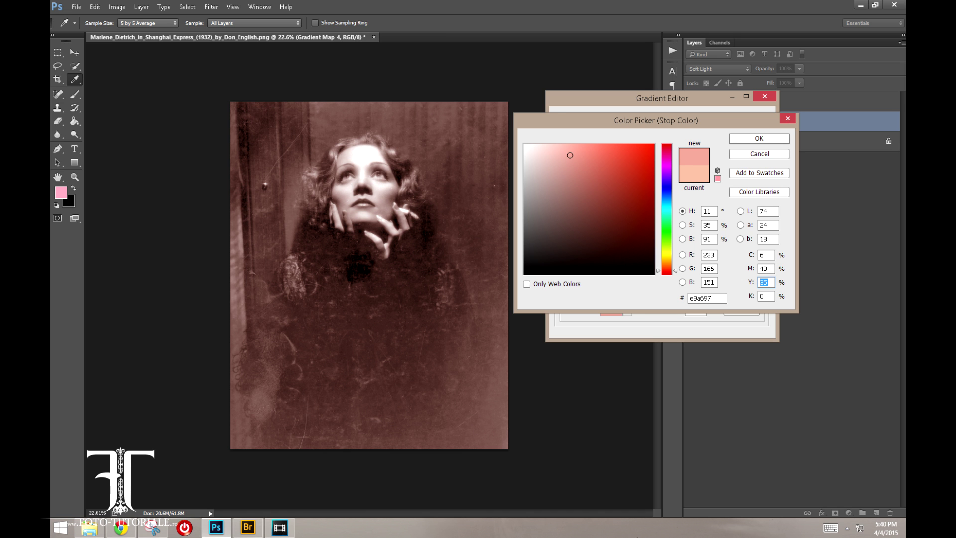
type("45")
left_click(768, 140)
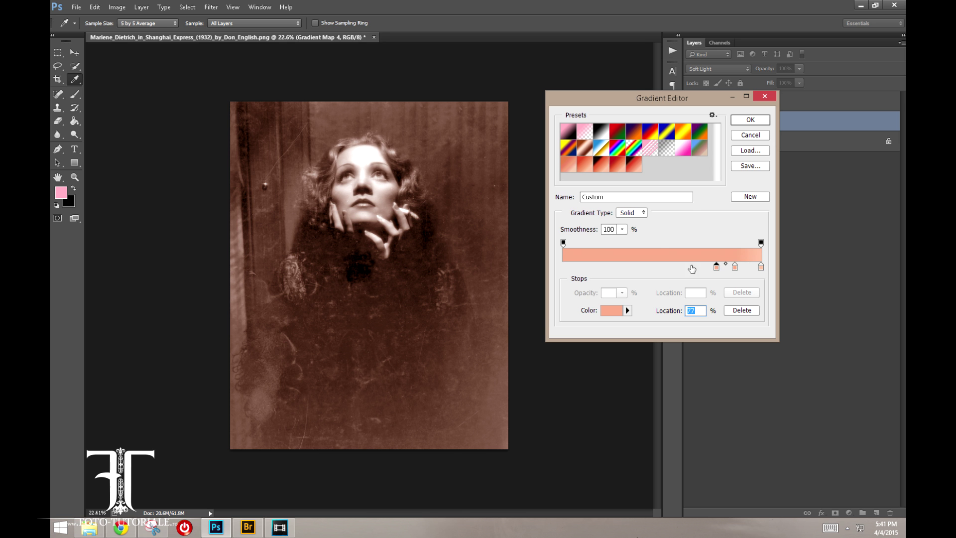
Recolour a gradient stop to C 7, M 50, Y 60
left_click(612, 309)
double_click(759, 258)
type("7")
key("Tab")
type("50")
key("Tab")
type("60")
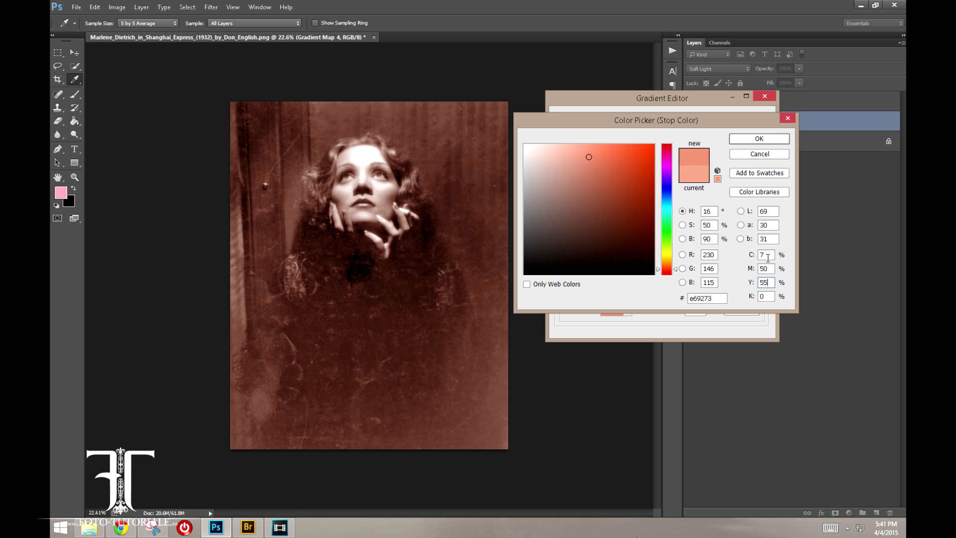
left_click(759, 139)
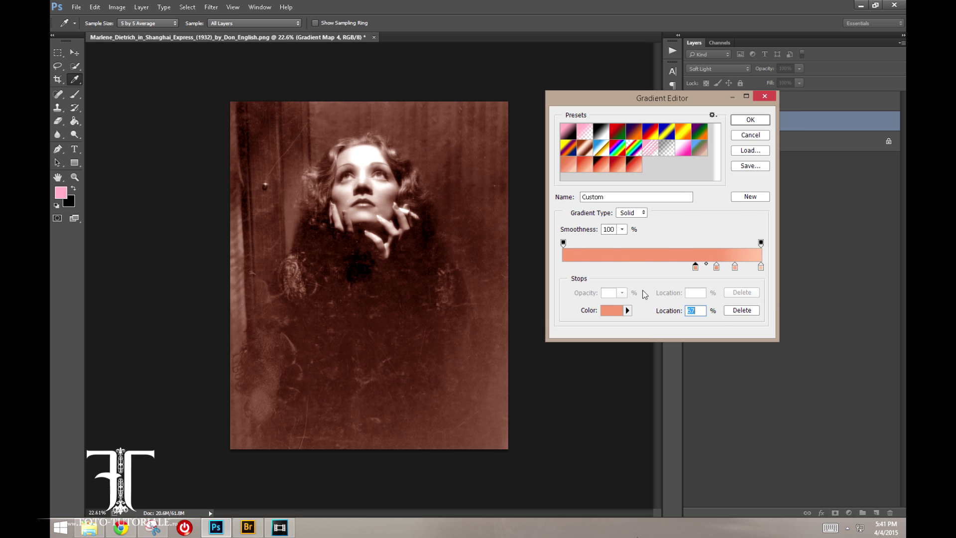
Recolour the next stop to C 8 and M 60 with a higher yellow
left_click(607, 310)
double_click(772, 252)
type("8")
double_click(761, 269)
type("60")
key("Tab")
type("652")
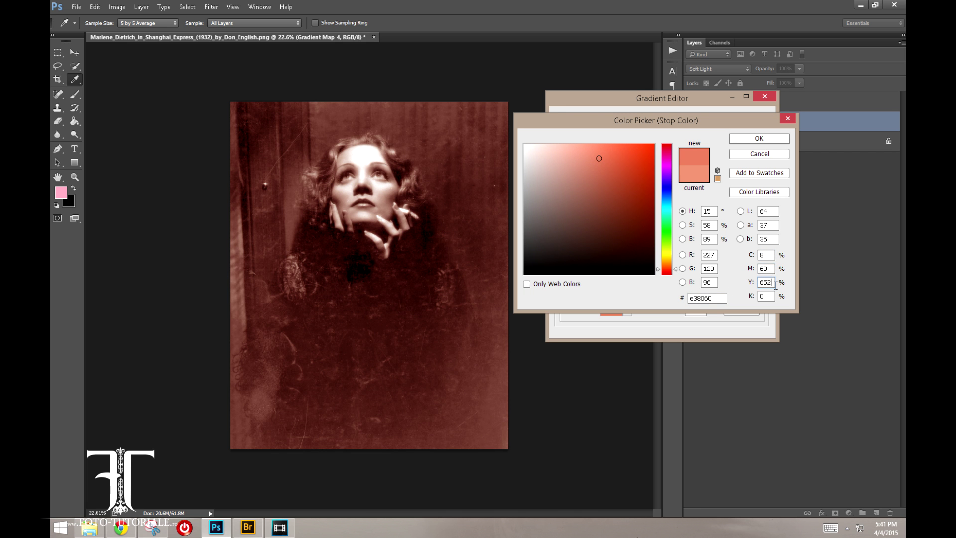
left_click(764, 143)
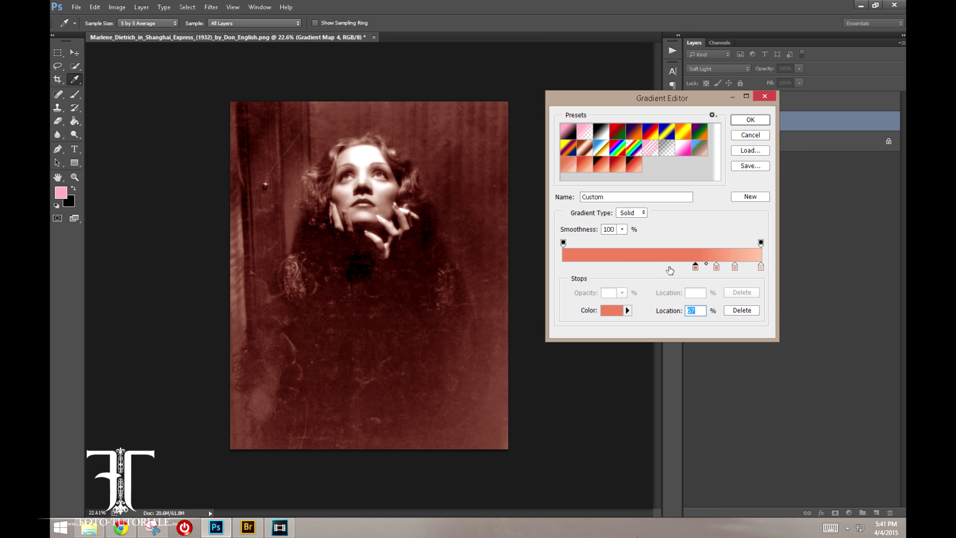
Adjust the selected stop's cyan value in the Color Picker and confirm it
left_click(608, 311)
left_click(764, 255)
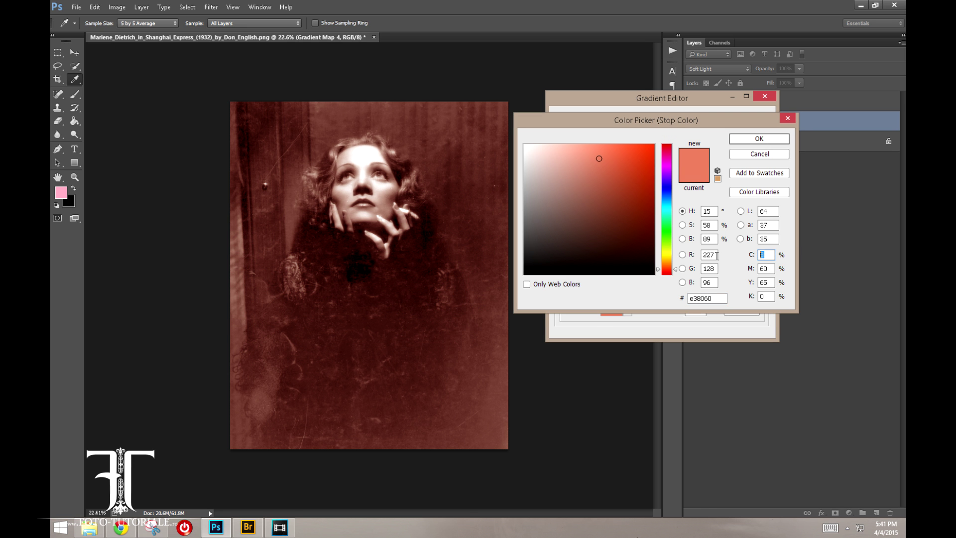
type("9")
type("70")
type("75")
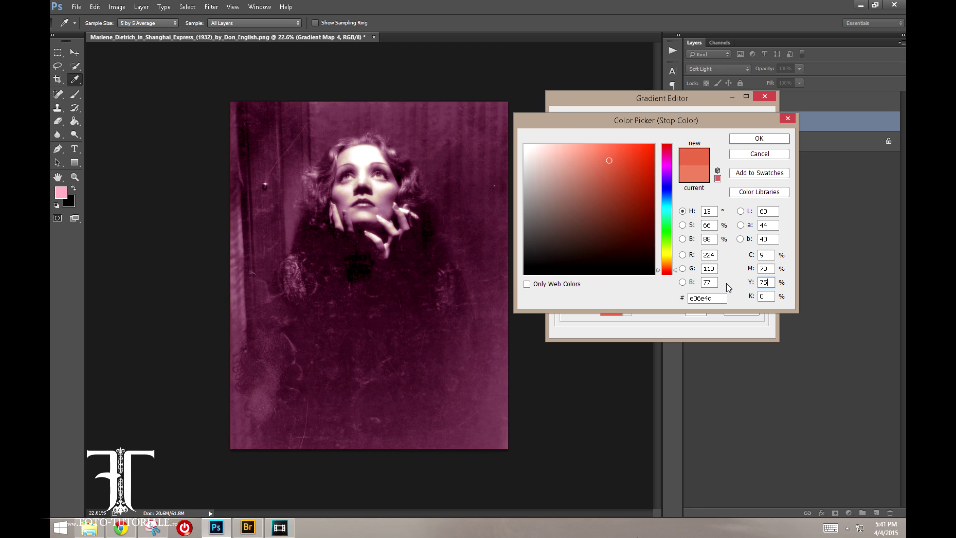
left_click(775, 140)
Add a new stop coloured C 10, M 80, Y 85
left_click(647, 268)
left_click(615, 309)
double_click(766, 255)
type("10")
double_click(761, 268)
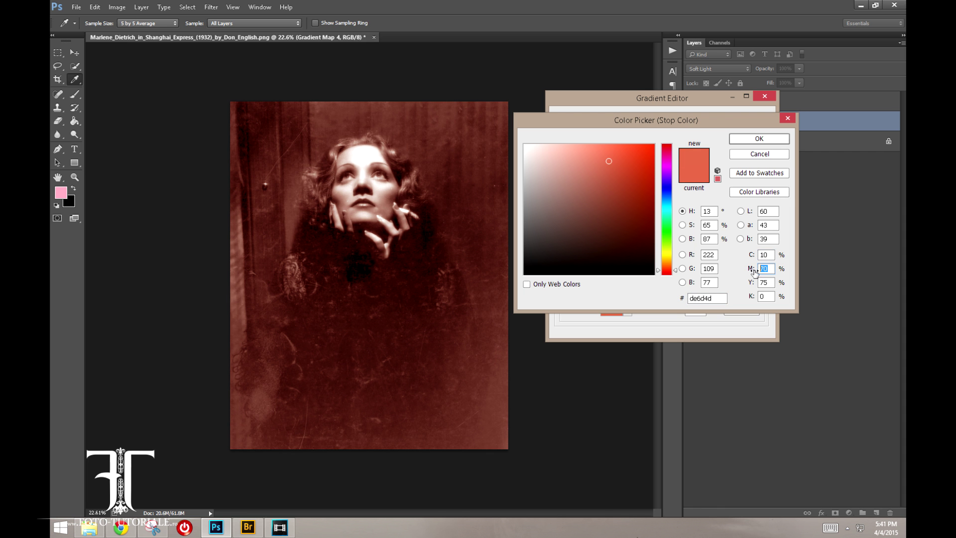
type("80")
key("Tab")
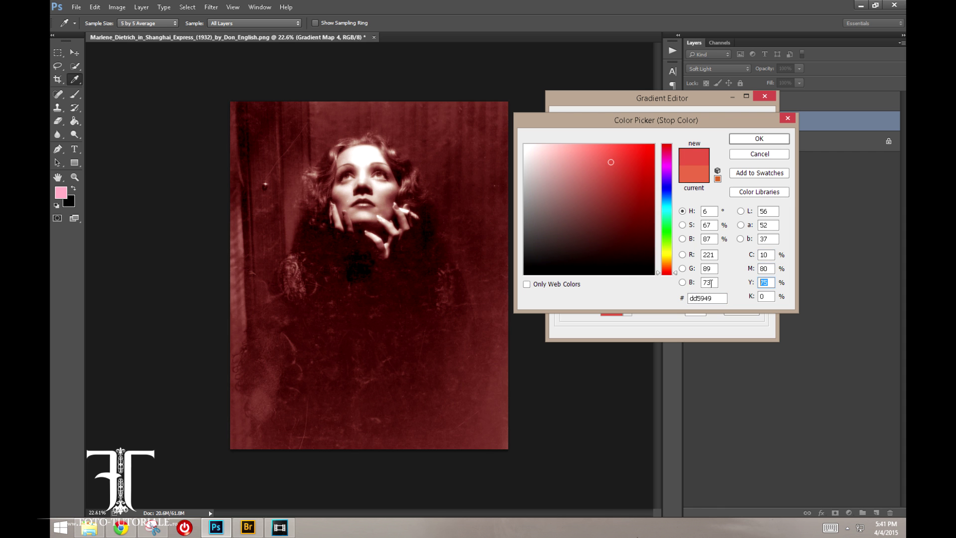
type("85")
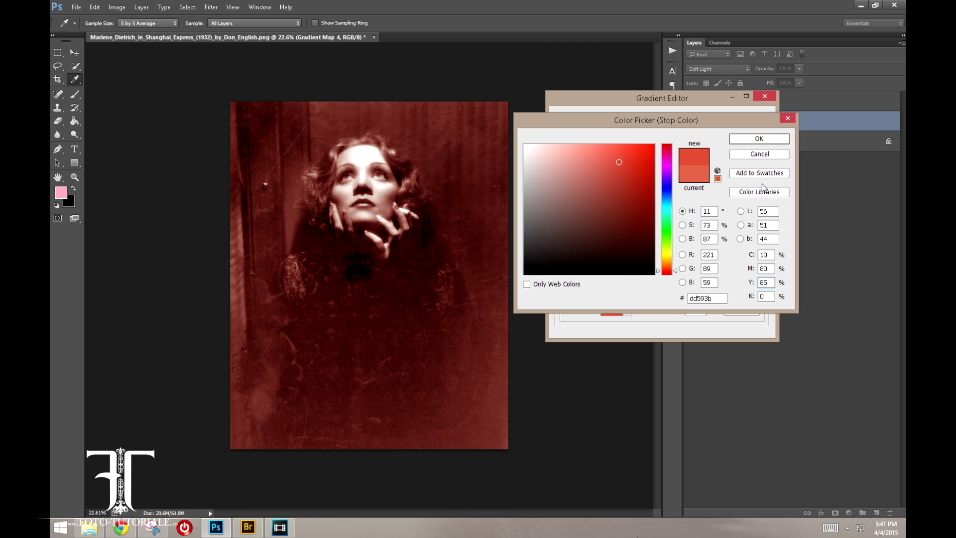
left_click(759, 138)
Recolour the next stop to C 11, M 90, Y 100 and move it to about 29%
left_click(625, 267)
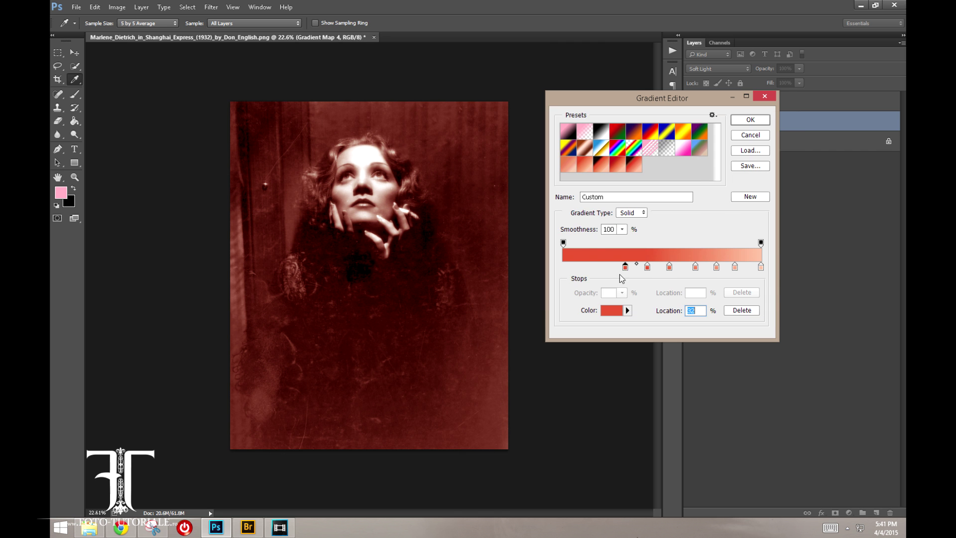
left_click(619, 311)
double_click(765, 255)
type("11")
double_click(769, 269)
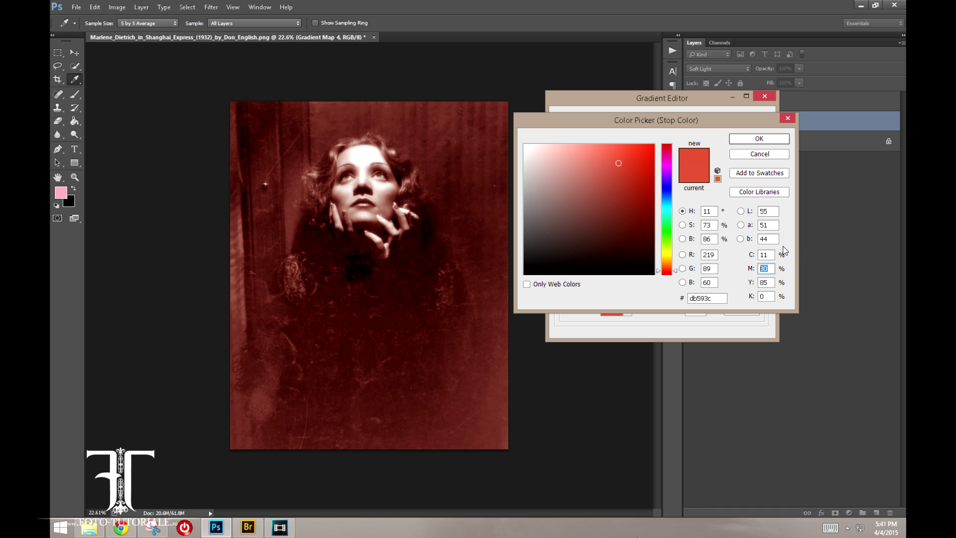
type("90")
key("Tab")
type("100")
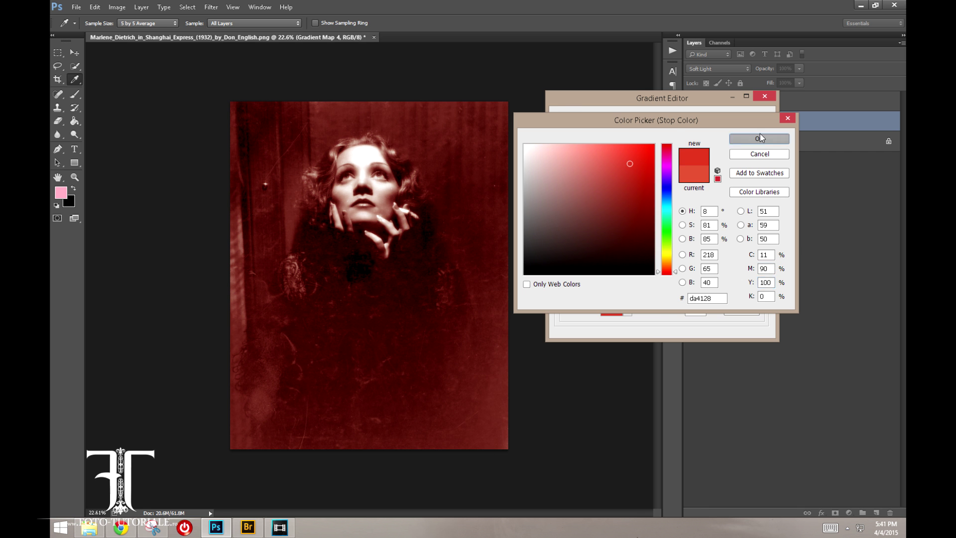
left_click(760, 139)
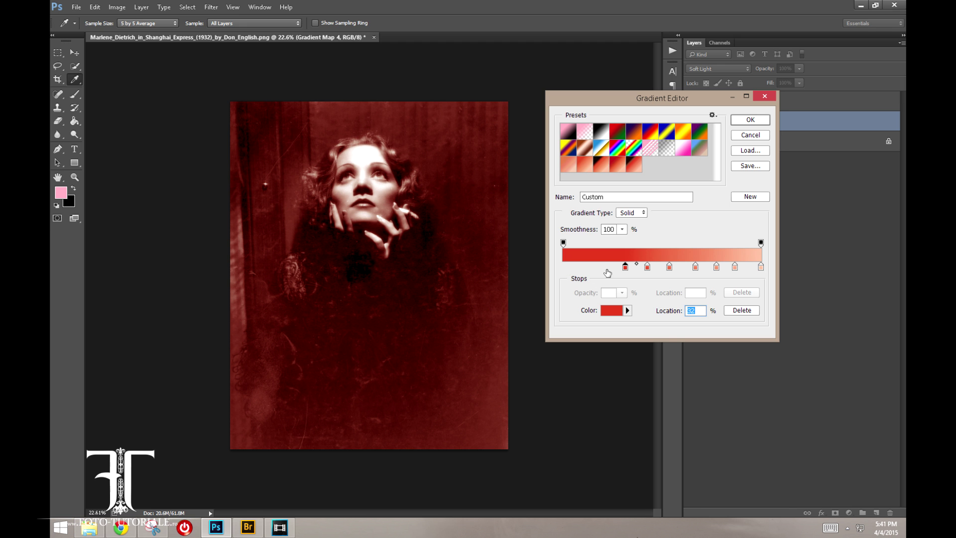
left_click_drag(626, 270, 621, 269)
Make the leftmost gradient stop a near-black shadow colour
left_click(564, 269)
left_click(607, 310)
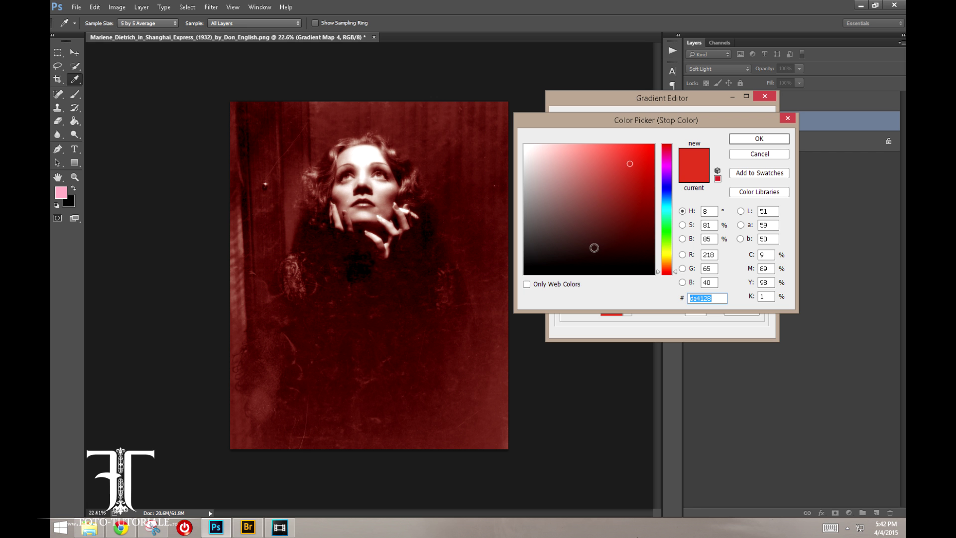
left_click(592, 250)
left_click(595, 250)
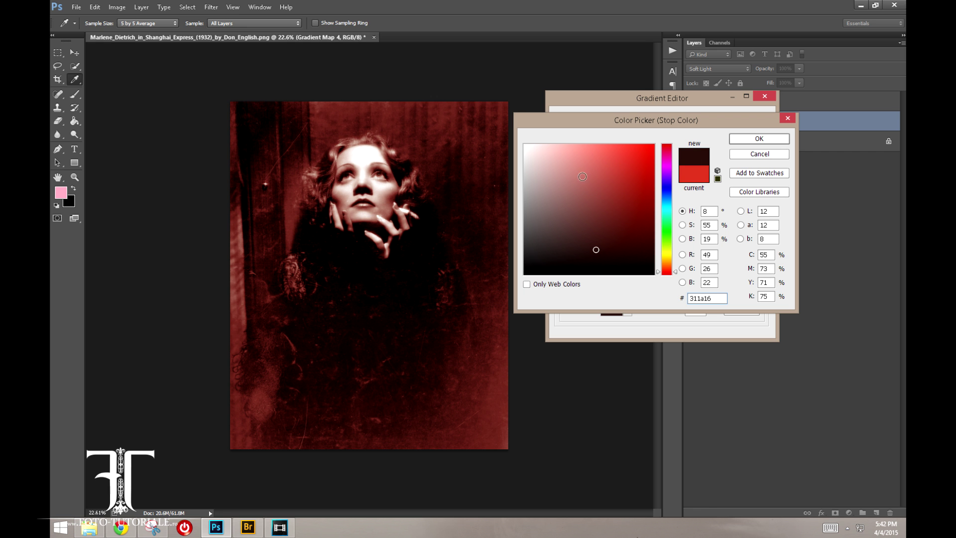
left_click_drag(594, 249, 546, 270)
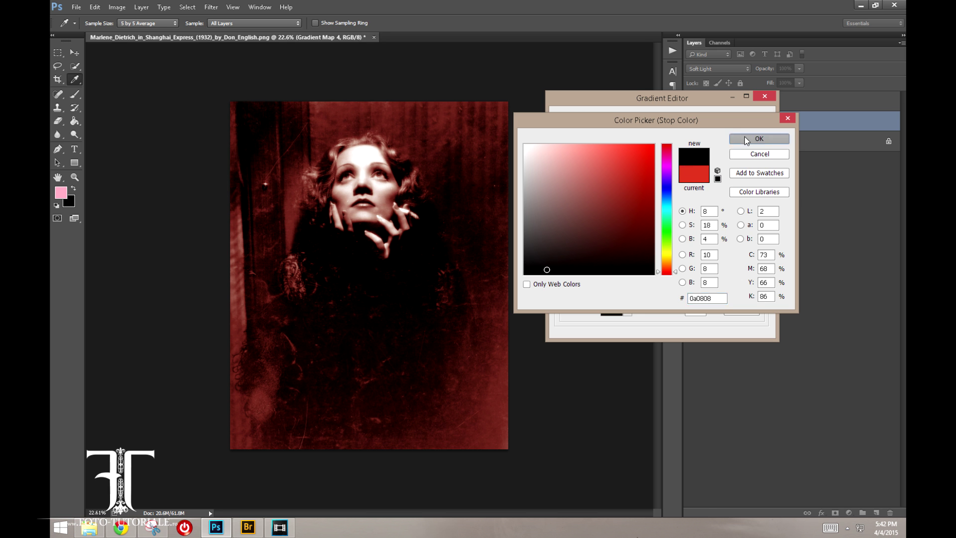
left_click(745, 139)
Set the neighbouring stop to reddish-brown at 15% and apply the gradient map
left_click(591, 268)
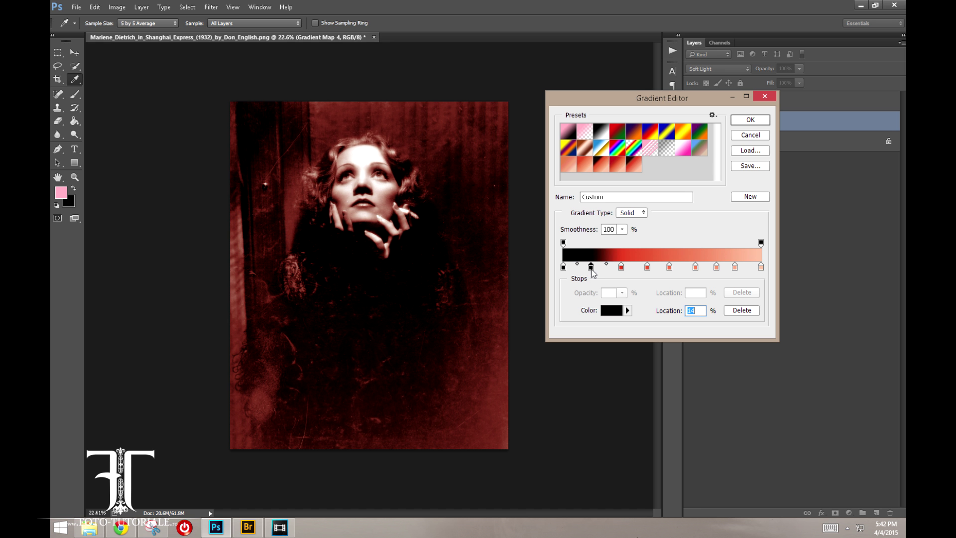
left_click(608, 310)
left_click(593, 203)
left_click_drag(593, 203, 572, 206)
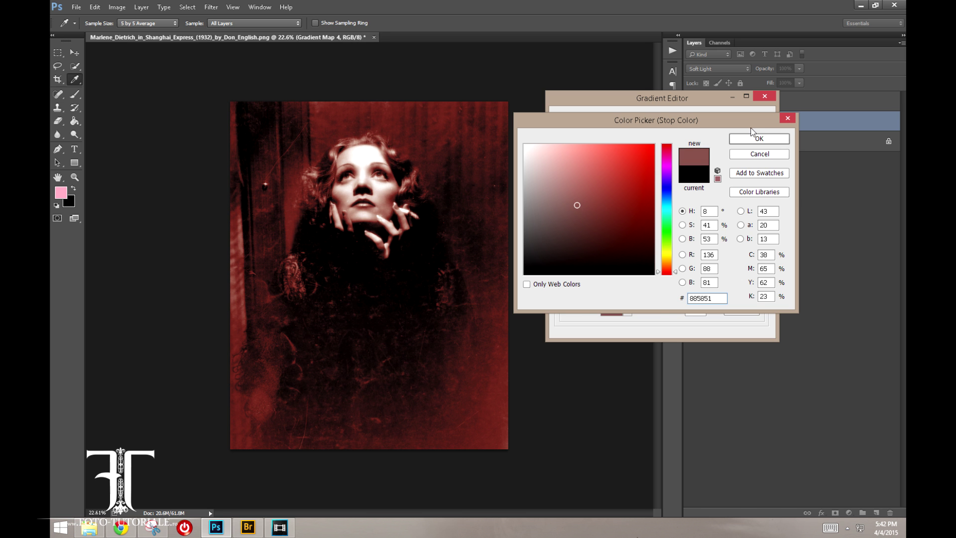
left_click(758, 138)
left_click_drag(593, 269, 595, 269)
double_click(623, 201)
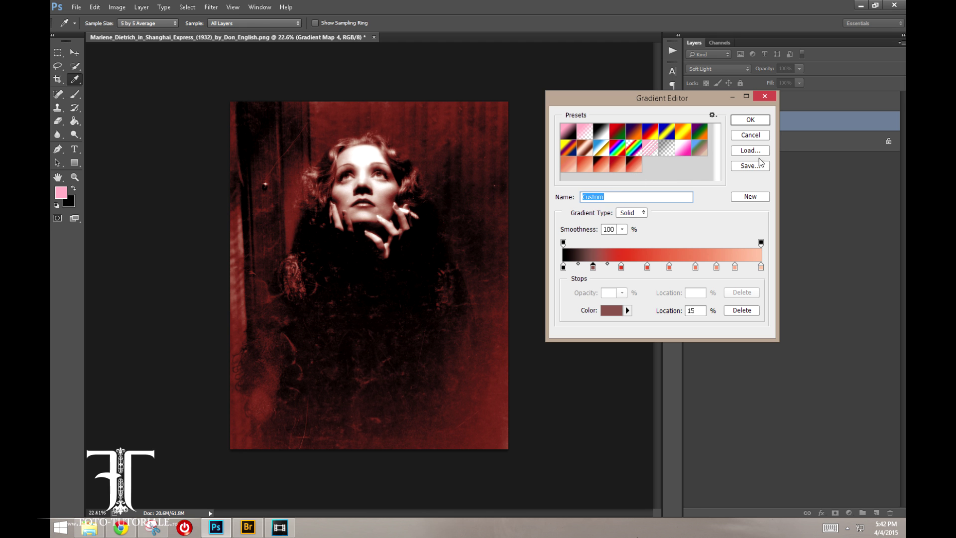
left_click(750, 121)
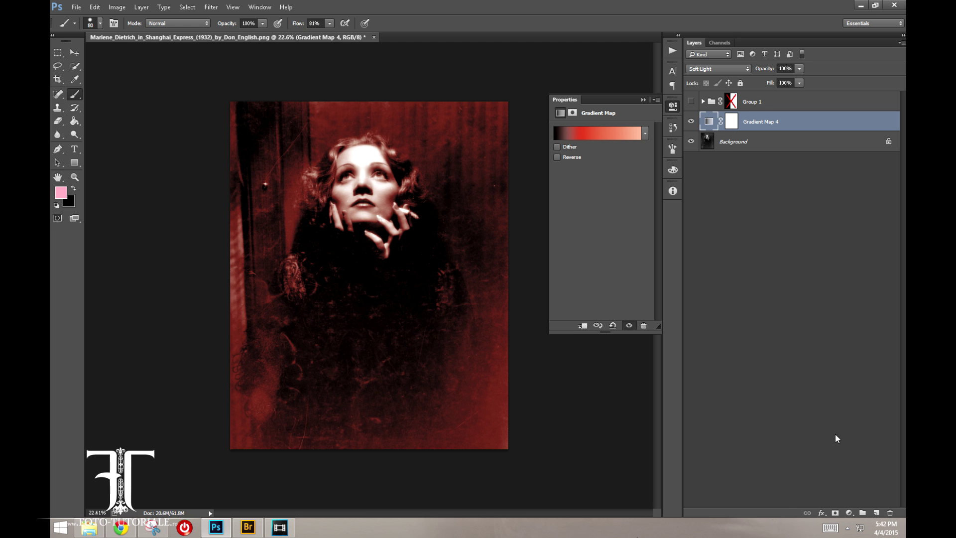
Invert Gradient Map 4's layer mask to black with Ctrl+I, hiding the red tint
left_click(849, 513)
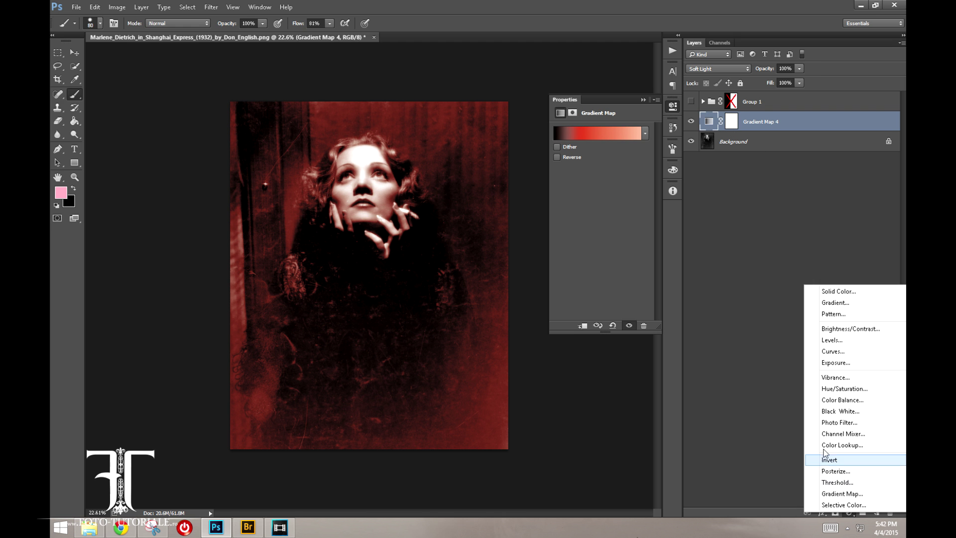
left_click(717, 243)
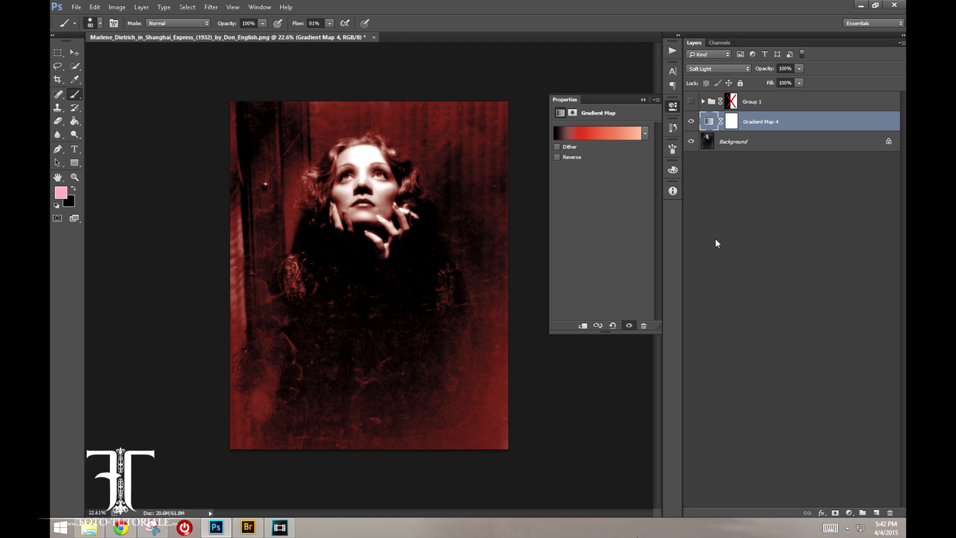
left_click(730, 124)
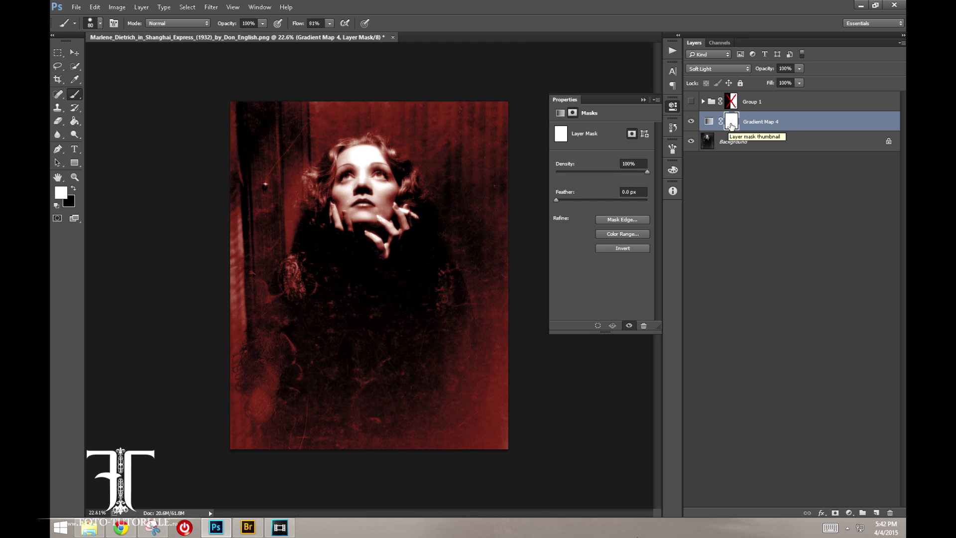
left_click_drag(731, 126, 731, 127)
key("ctrl+i")
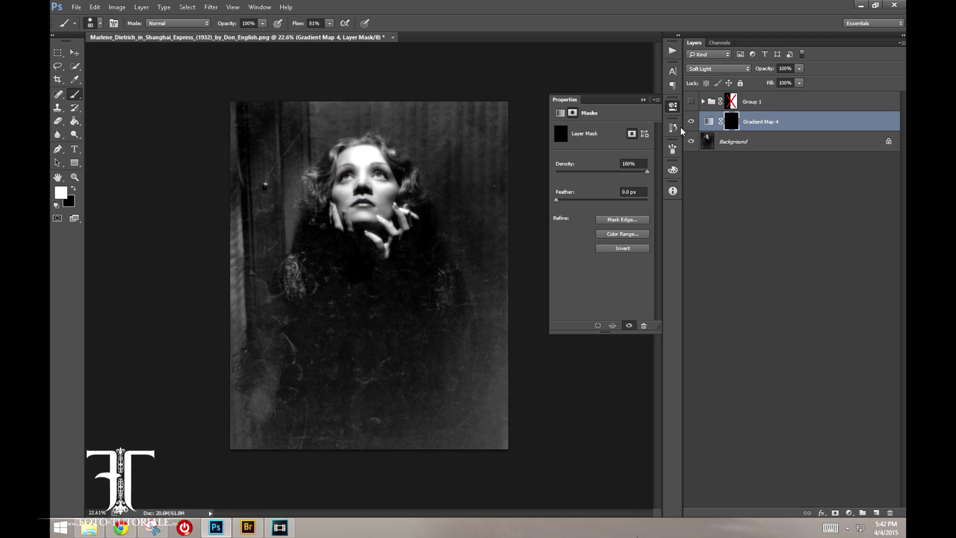
left_click(117, 7)
mouse_move(132, 32)
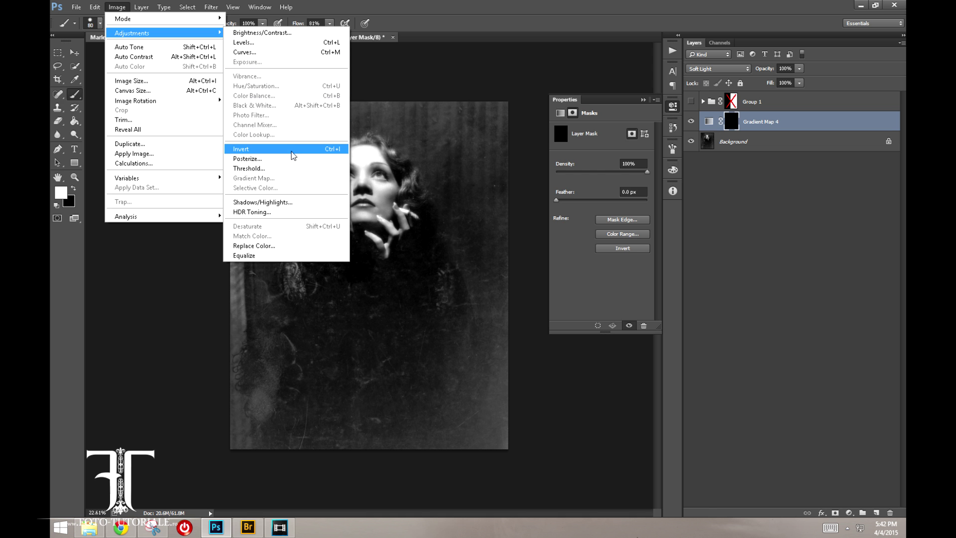
left_click(729, 129)
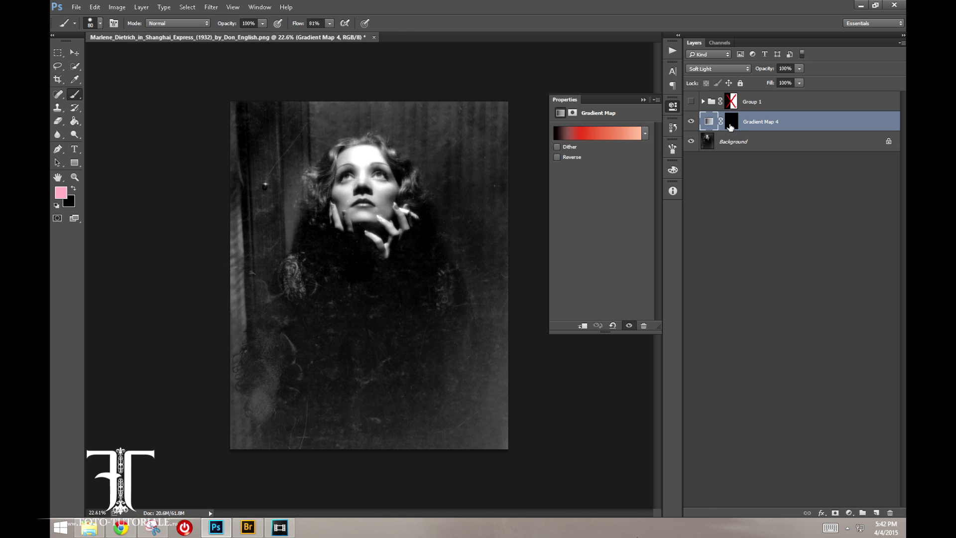
left_click(729, 128)
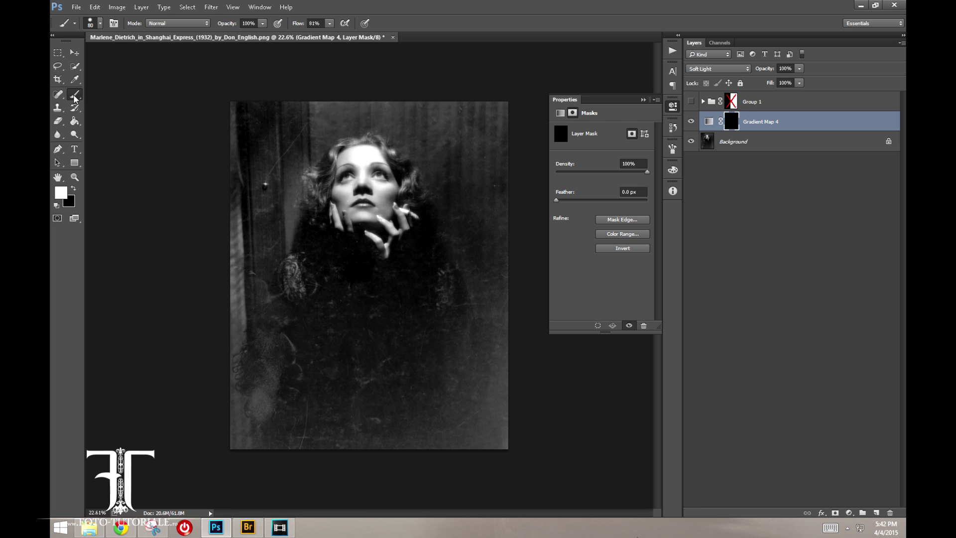
left_click(328, 23)
Paint the mask white over the forehead, cheek and fingers to reveal the red tint
key("z")
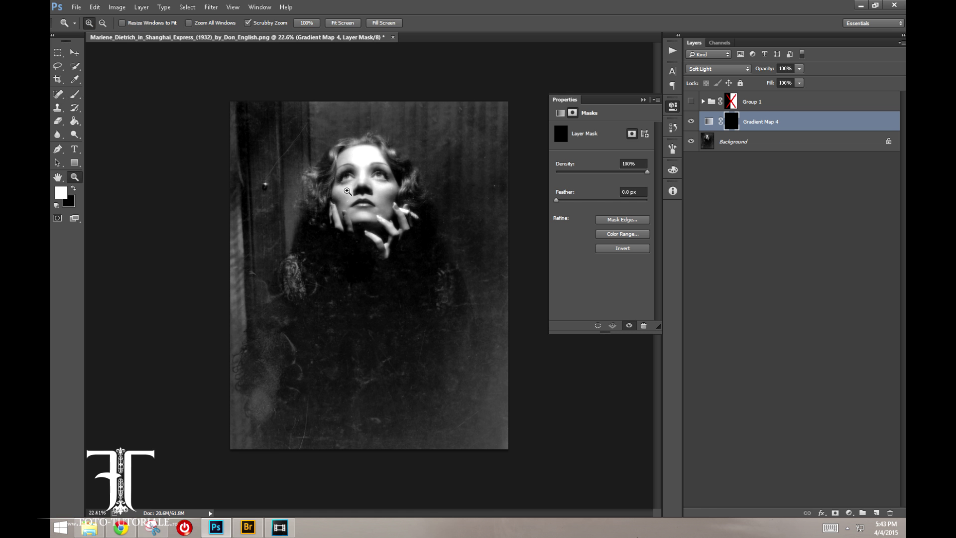
left_click(348, 191)
key("b")
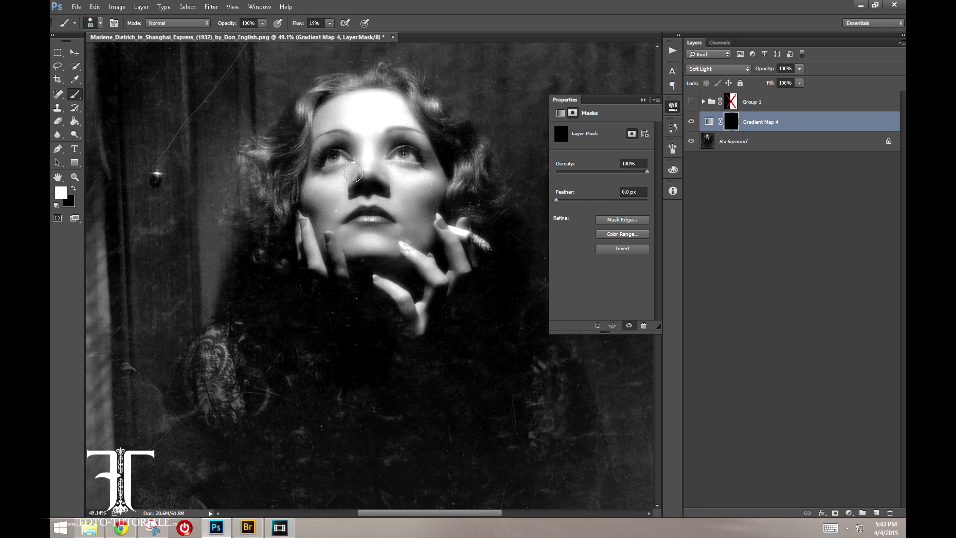
mouse_move(358, 111)
left_mouse_down()
mouse_move(367, 106)
mouse_move(349, 118)
mouse_move(367, 121)
mouse_move(363, 153)
mouse_move(316, 192)
mouse_move(322, 220)
mouse_move(356, 189)
mouse_move(396, 189)
mouse_move(367, 128)
mouse_move(351, 125)
mouse_move(367, 103)
mouse_move(328, 118)
mouse_move(312, 185)
mouse_move(430, 149)
mouse_move(390, 186)
mouse_move(418, 202)
mouse_move(416, 245)
left_mouse_up()
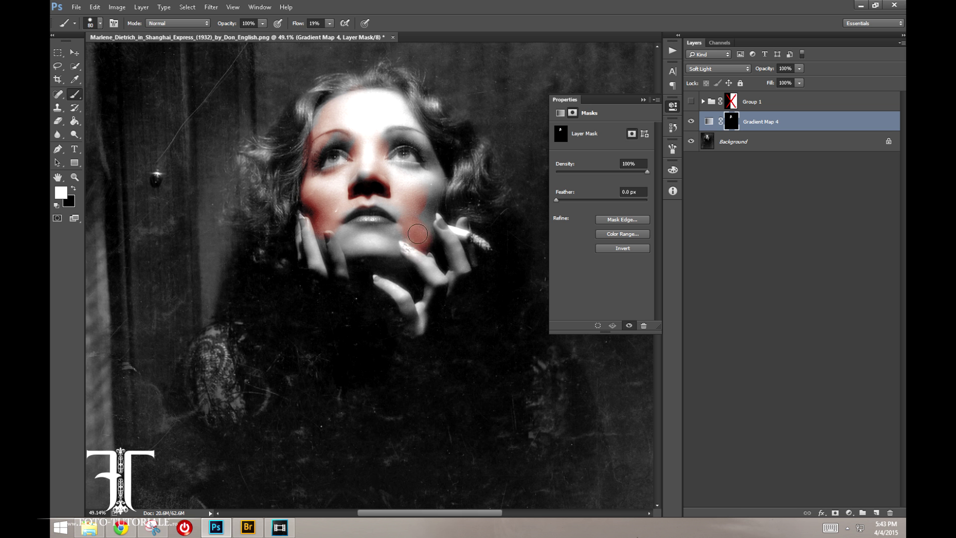
key("z")
left_click(415, 265)
key("b")
mouse_move(416, 271)
left_mouse_down()
mouse_move(458, 288)
mouse_move(458, 343)
left_mouse_up()
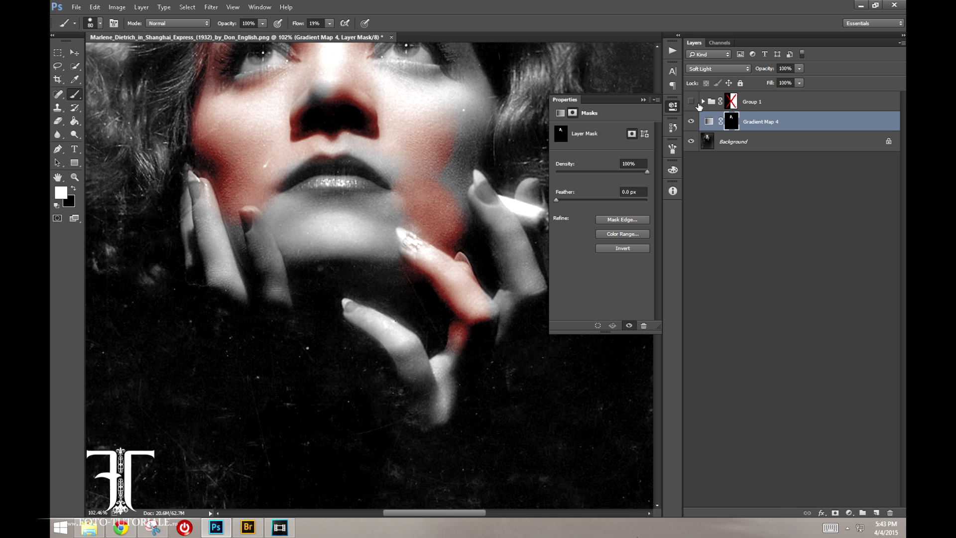
key("Delete")
Expand Group 1, then hide the lips-through-hair colour layers so only the skin tint remains
left_click(702, 101)
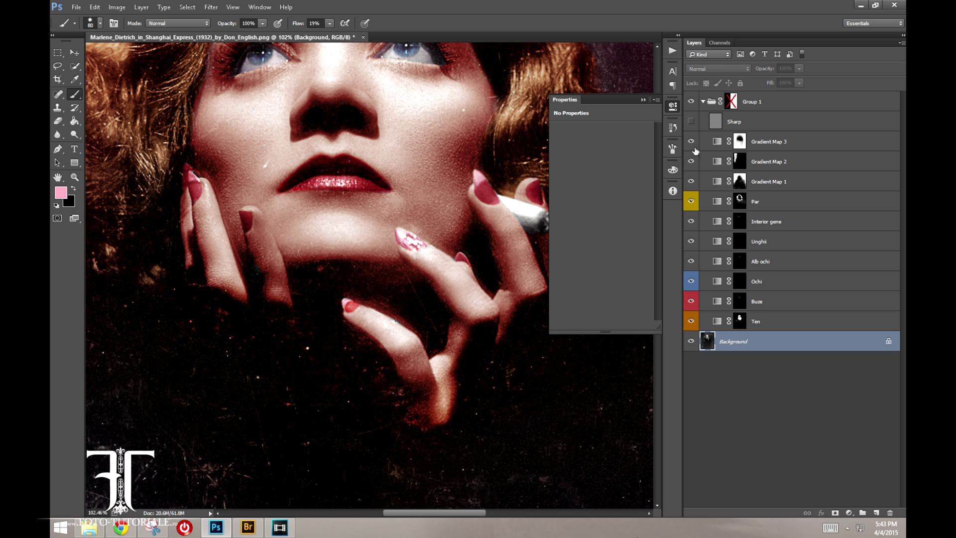
left_click_drag(691, 300, 689, 211)
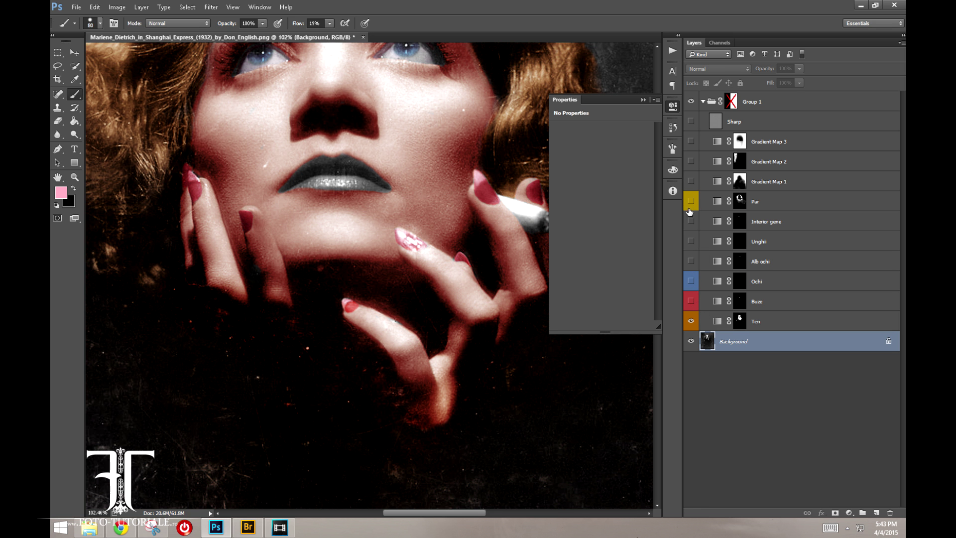
left_click_drag(300, 142, 341, 249)
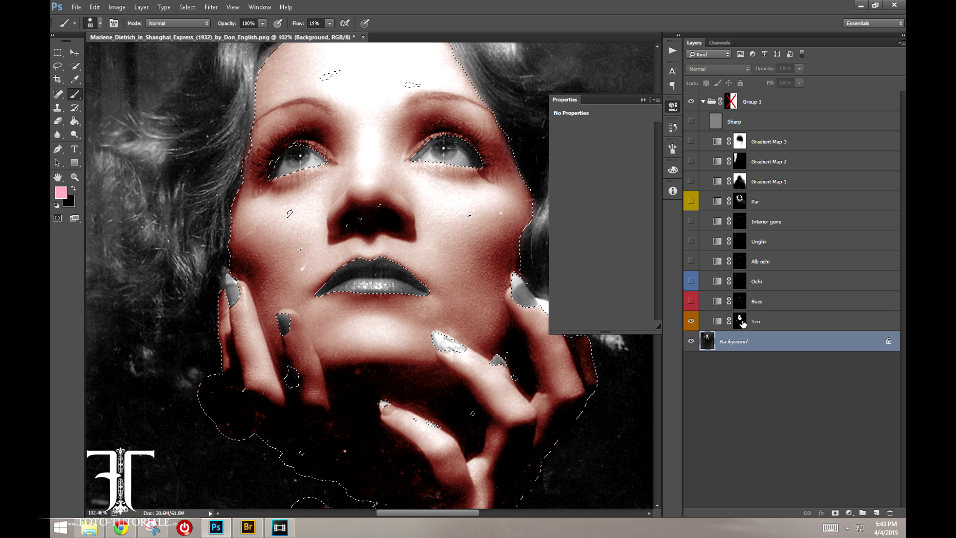
Paint white over the forehead speck on the Ten layer mask, then return to the colour view
left_click(740, 324, "alt")
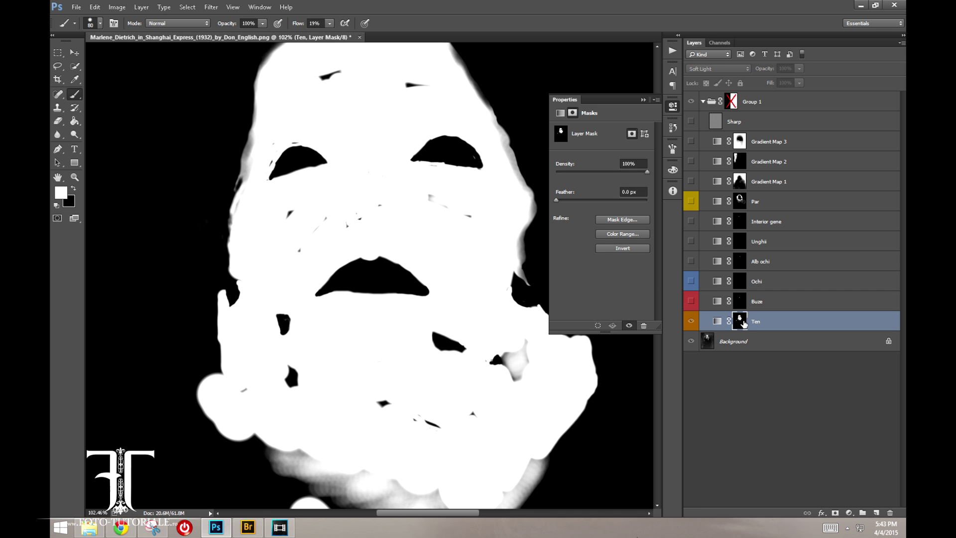
key("x")
left_click(431, 203)
mouse_move(447, 211)
left_mouse_down()
mouse_move(427, 205)
mouse_move(455, 215)
mouse_move(431, 201)
mouse_move(276, 230)
left_mouse_up()
key("x")
mouse_move(393, 103)
left_mouse_down()
mouse_move(411, 90)
mouse_move(374, 76)
mouse_move(316, 79)
left_mouse_up()
left_click(718, 325)
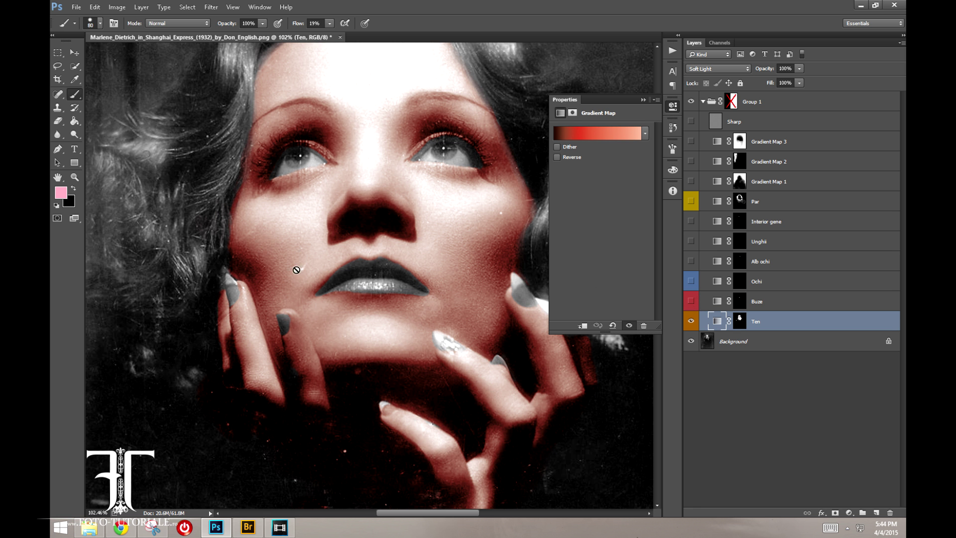
Hide the Ten skin layer, then show and select the Buze lip layer
mouse_move(342, 310)
left_mouse_down()
mouse_move(432, 163)
mouse_move(581, 73)
left_mouse_up()
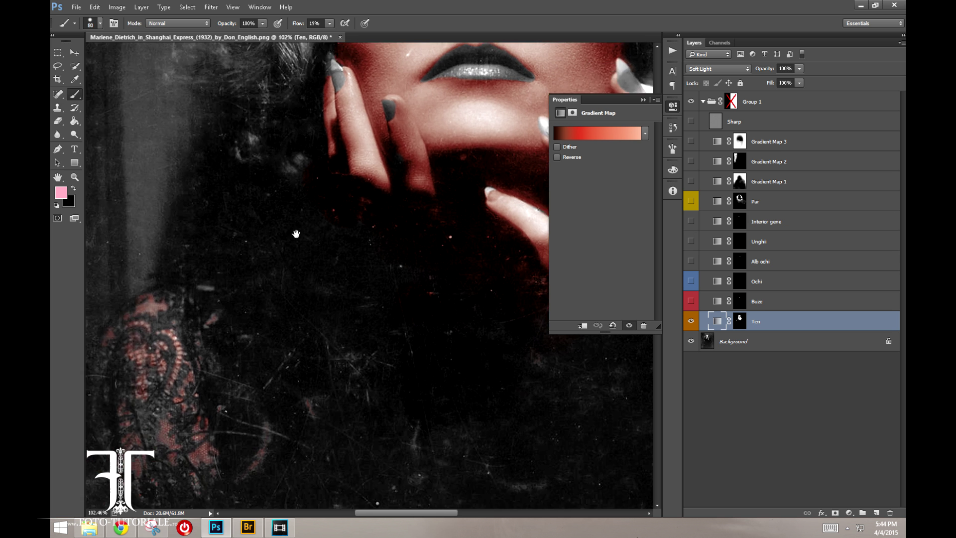
left_click_drag(402, 234, 454, 252)
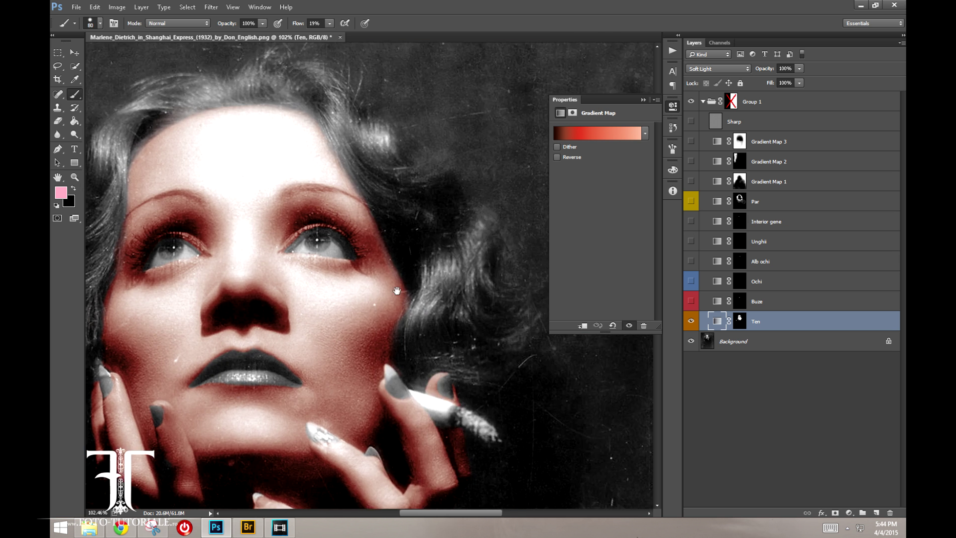
left_click(691, 321)
left_click(691, 301)
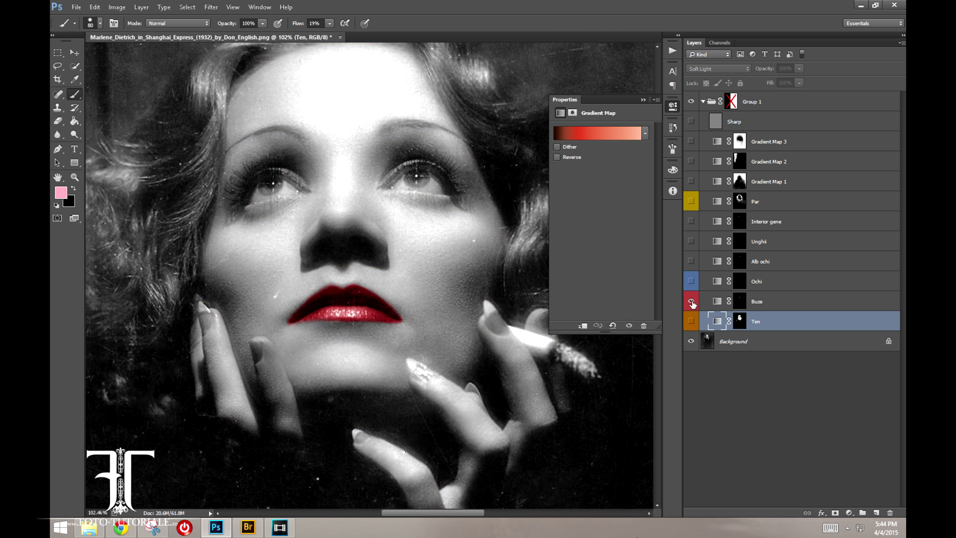
left_click(716, 302)
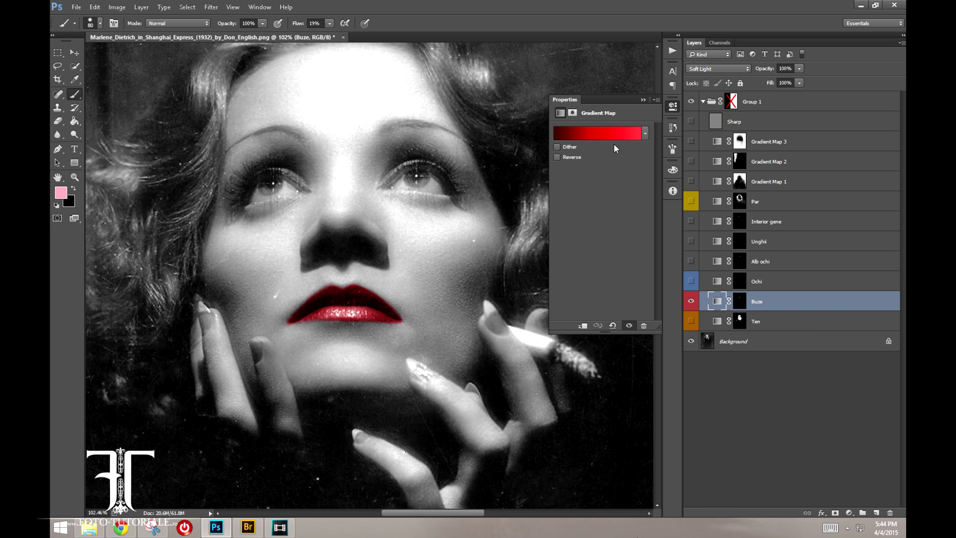
Move the lip gradient's middle stop left and add a red stop near 61%, then apply it
left_click(599, 142)
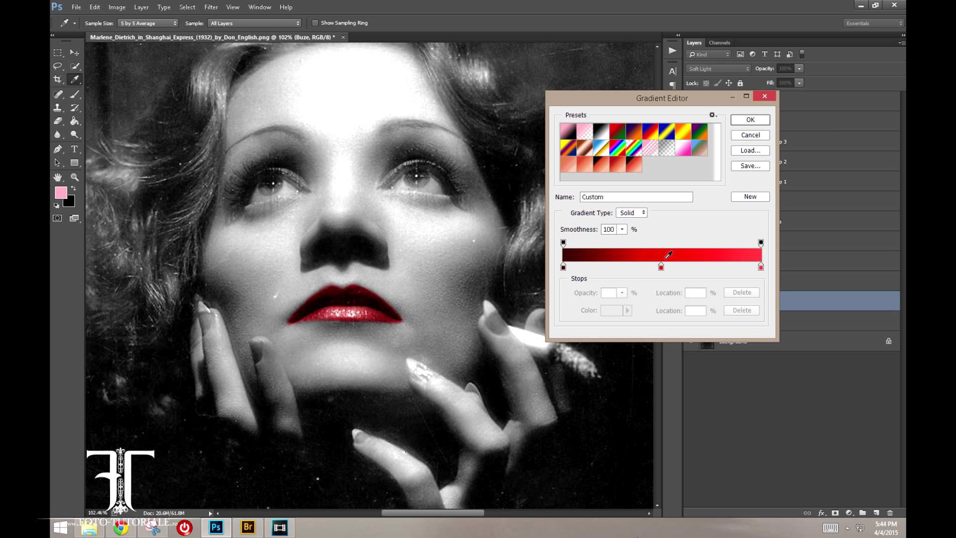
left_click_drag(661, 269, 623, 269)
left_click(697, 269)
left_click_drag(697, 269, 684, 269)
left_click(611, 310)
mouse_move(608, 162)
left_mouse_down()
mouse_move(582, 153)
mouse_move(621, 157)
left_mouse_up()
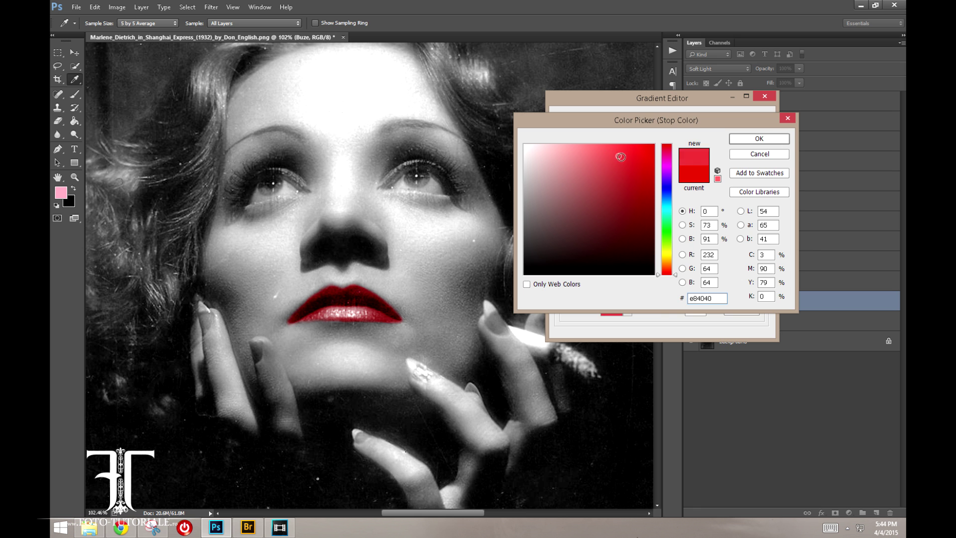
left_click(758, 139)
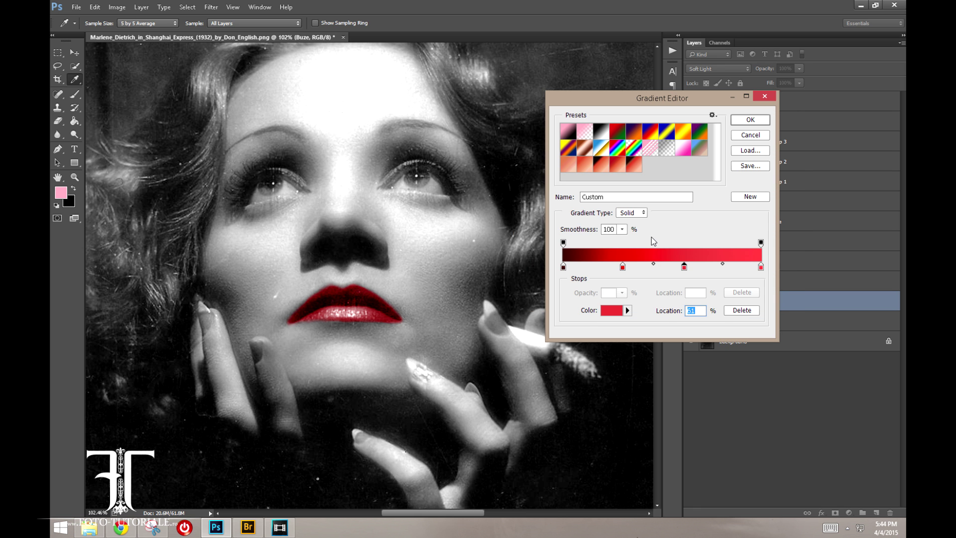
left_click(750, 119)
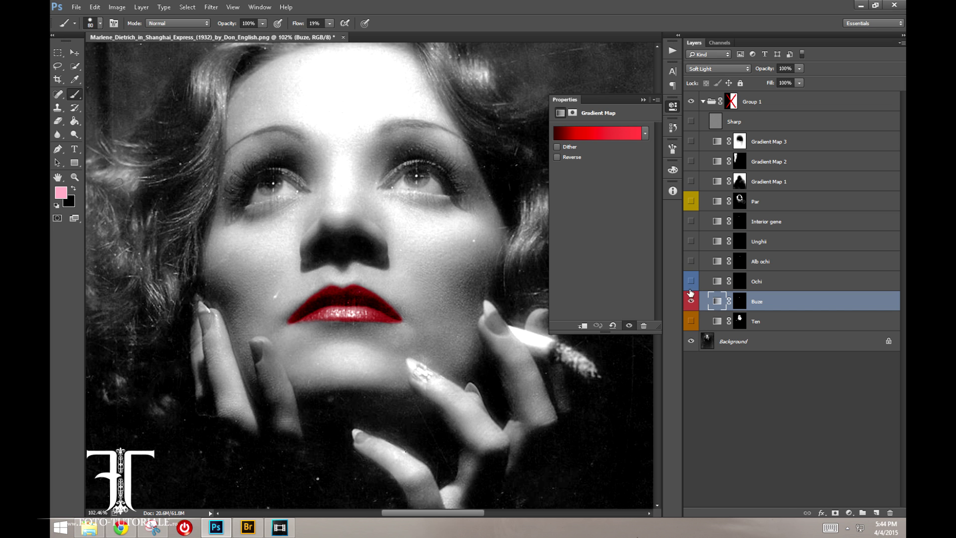
left_click(691, 301)
Show and target the Ochi eye adjustment while hiding the Buze lip colour
left_click(691, 301)
left_click(691, 281)
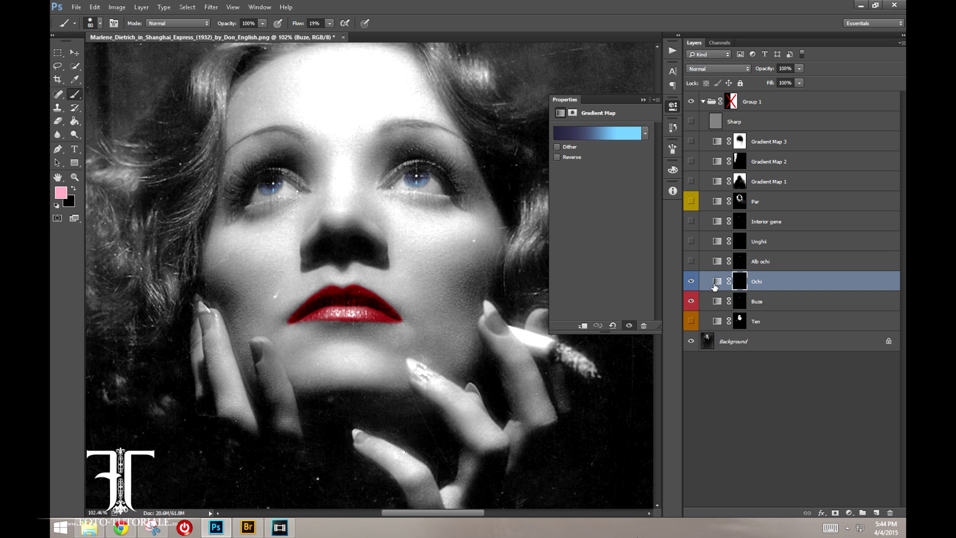
left_click(717, 281)
left_click(691, 301)
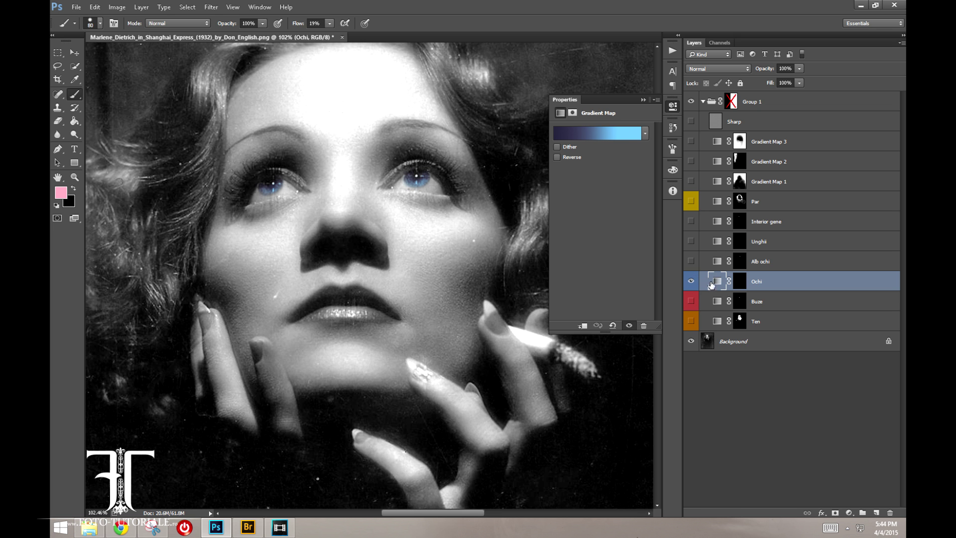
Move the eye gradient's dark stop left and its light-blue stop to 68%, then apply
left_click(619, 140)
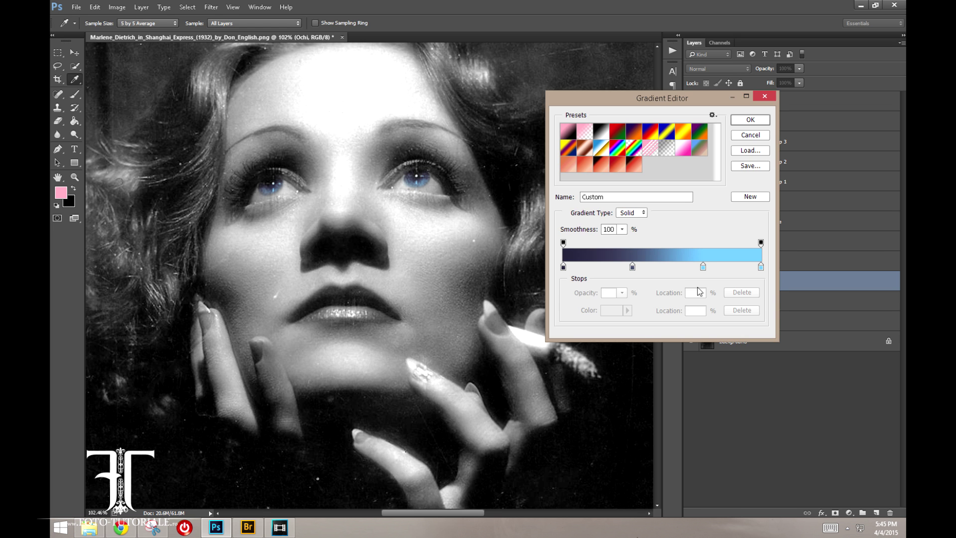
left_click_drag(632, 268, 624, 267)
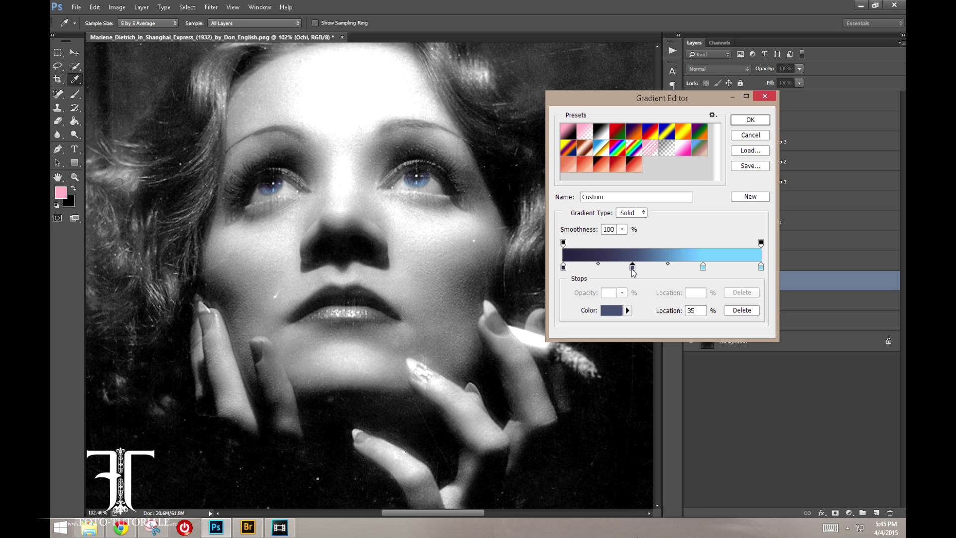
left_click(703, 268)
left_click_drag(703, 267, 697, 267)
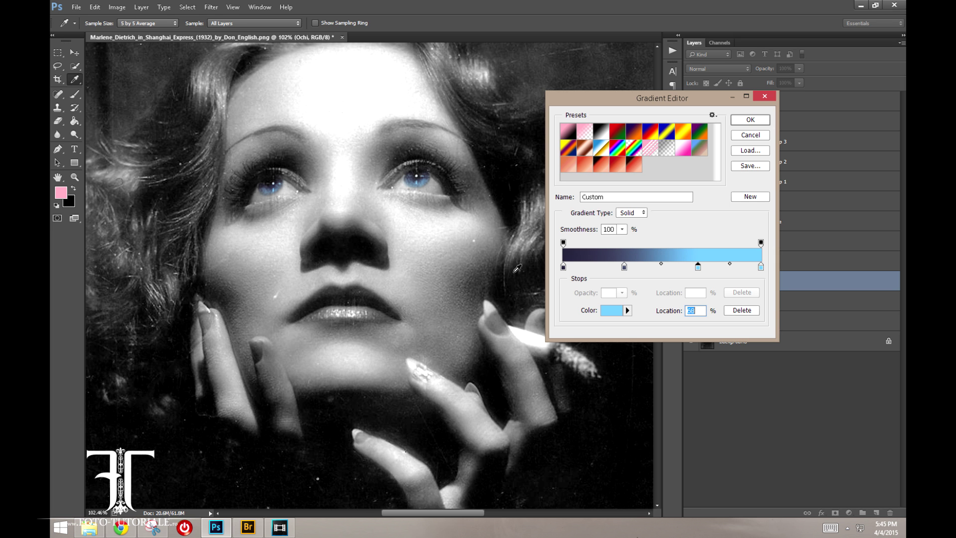
left_click(751, 119)
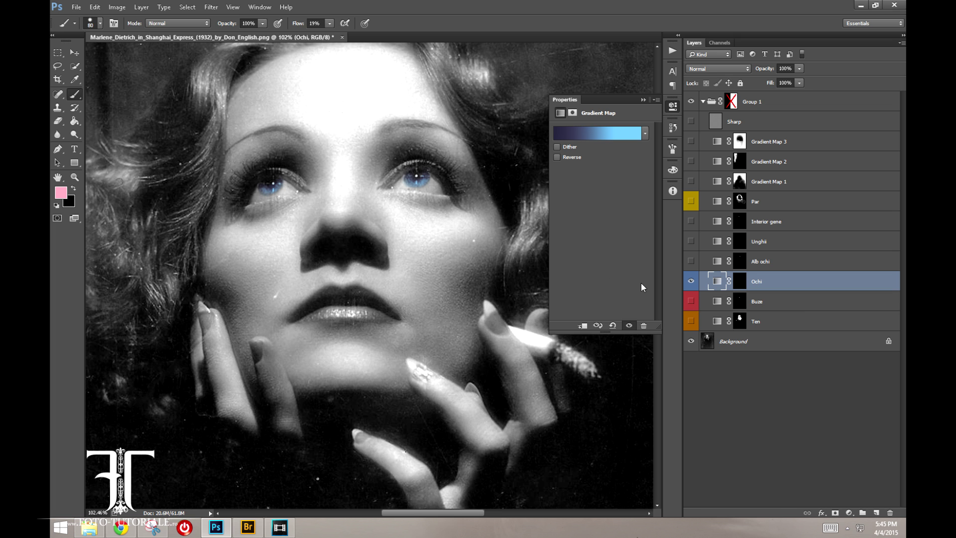
Add a Hue/Saturation adjustment clipped to the Ochi eye layer
left_click(850, 513)
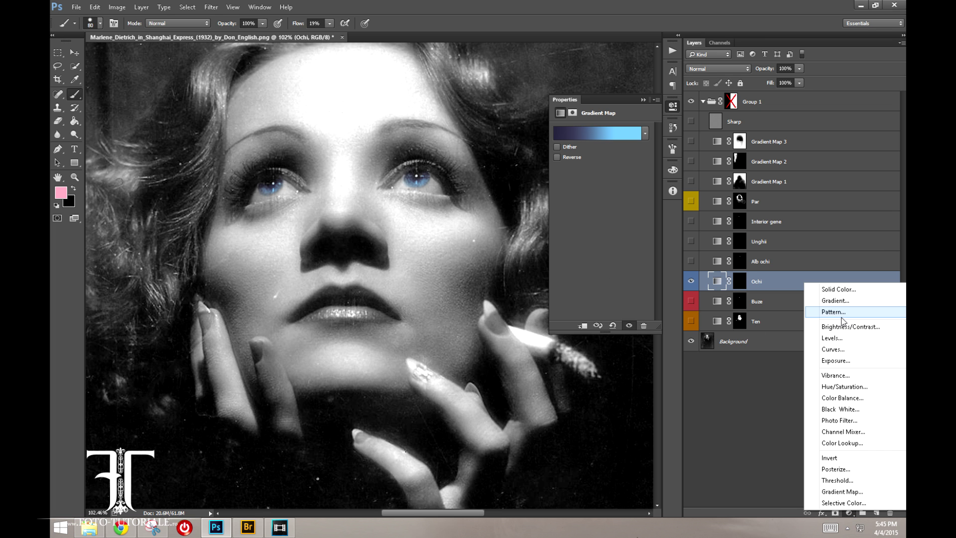
left_click(864, 386)
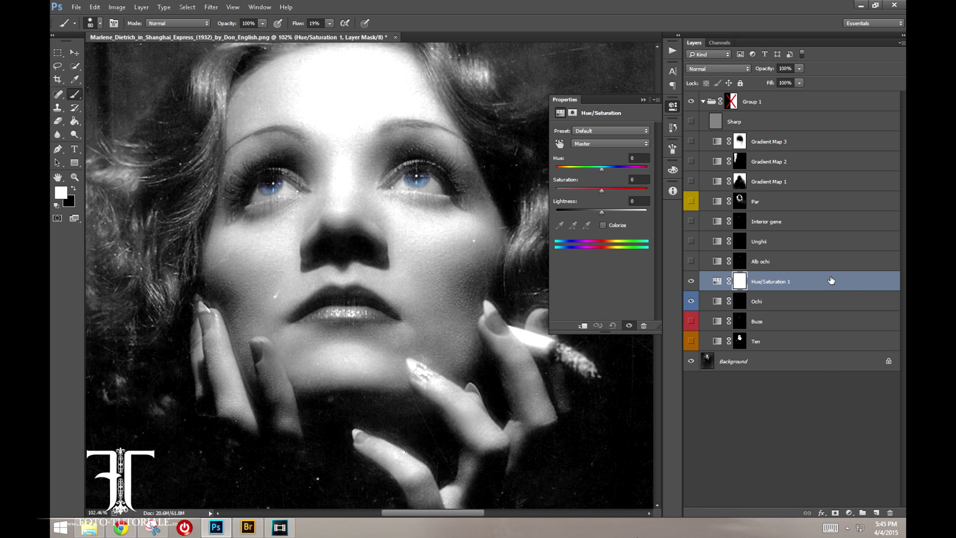
right_click(830, 280)
left_click(852, 280)
left_click(793, 307)
left_click(818, 281)
right_click(828, 281)
left_click(761, 277)
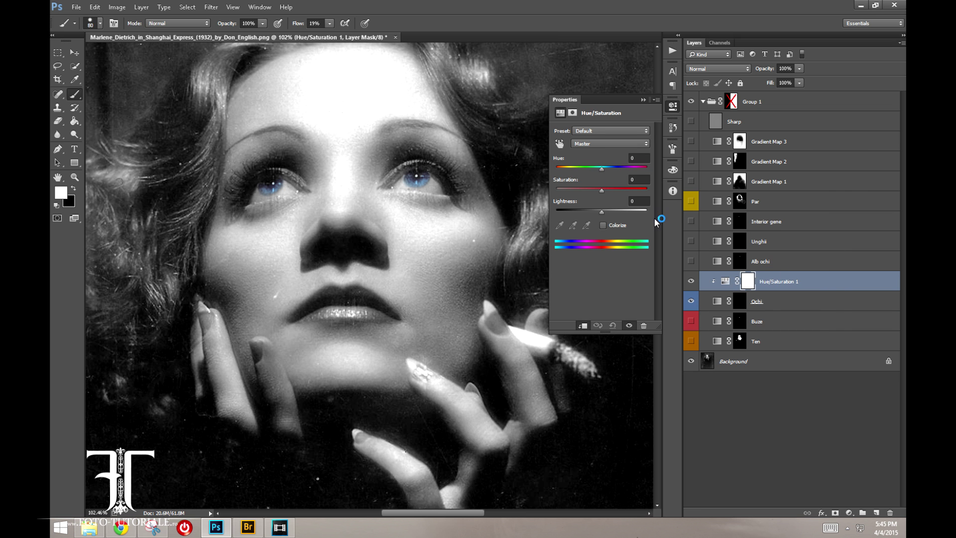
Set Hue to -72 so the eyes turn green, toggling the adjustment to compare
mouse_move(600, 170)
left_mouse_down()
mouse_move(563, 169)
mouse_move(628, 169)
mouse_move(562, 167)
mouse_move(576, 169)
left_mouse_up()
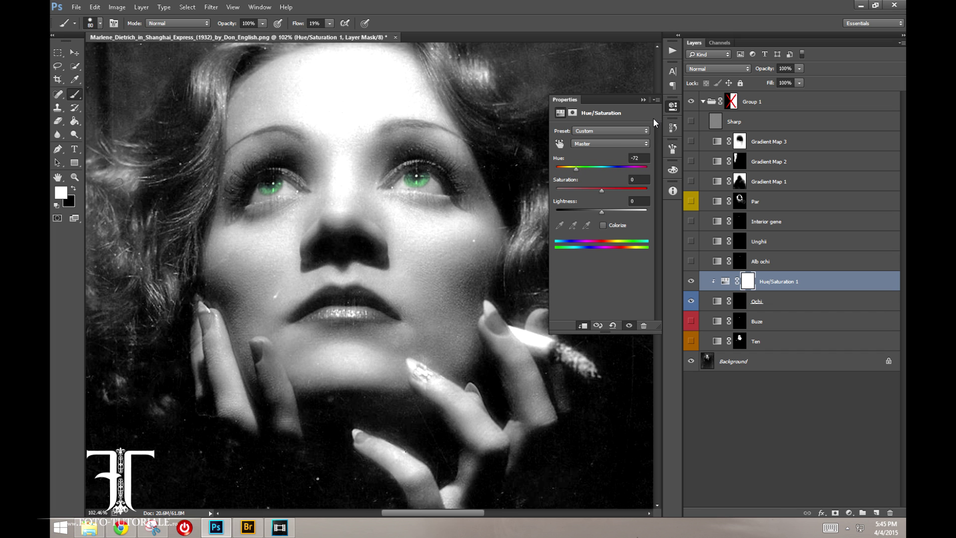
left_click(642, 100)
left_click(691, 281)
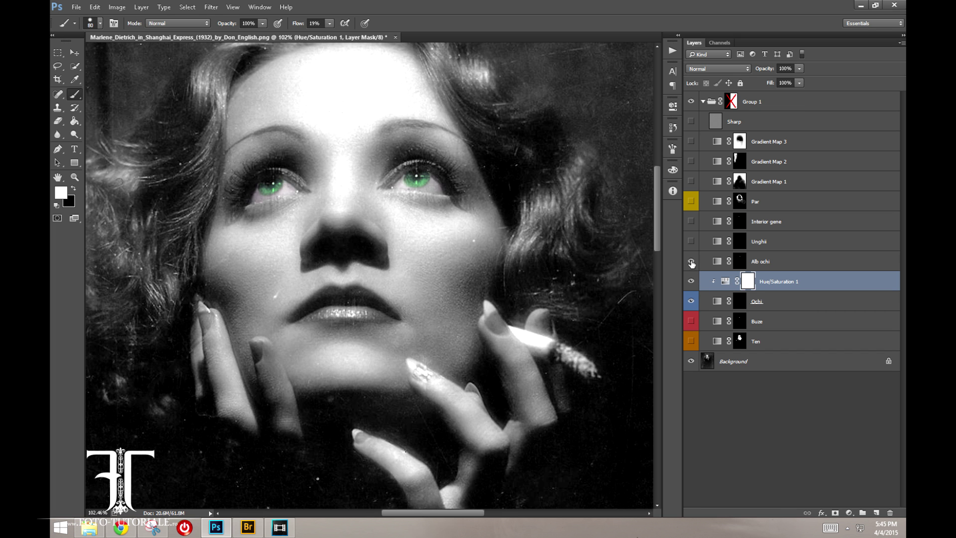
Make Unghii, Interior gene, Par, Buze, Ten, Gradient Maps 1–3 and Sharp visible again
left_click(691, 241)
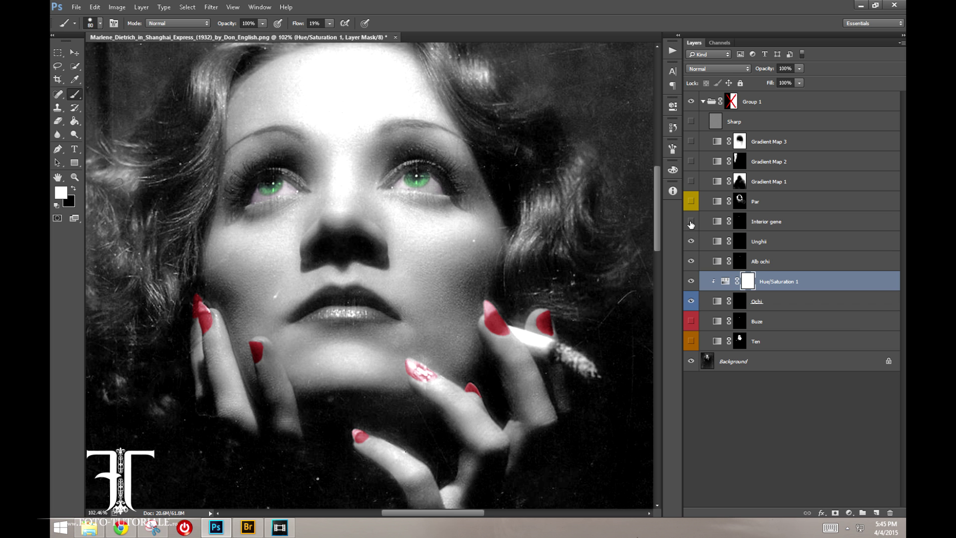
left_click(690, 221)
left_click(690, 201)
left_click(691, 320)
left_click(691, 340)
left_click(691, 181)
left_click(691, 161)
left_click(691, 142)
left_click(691, 122)
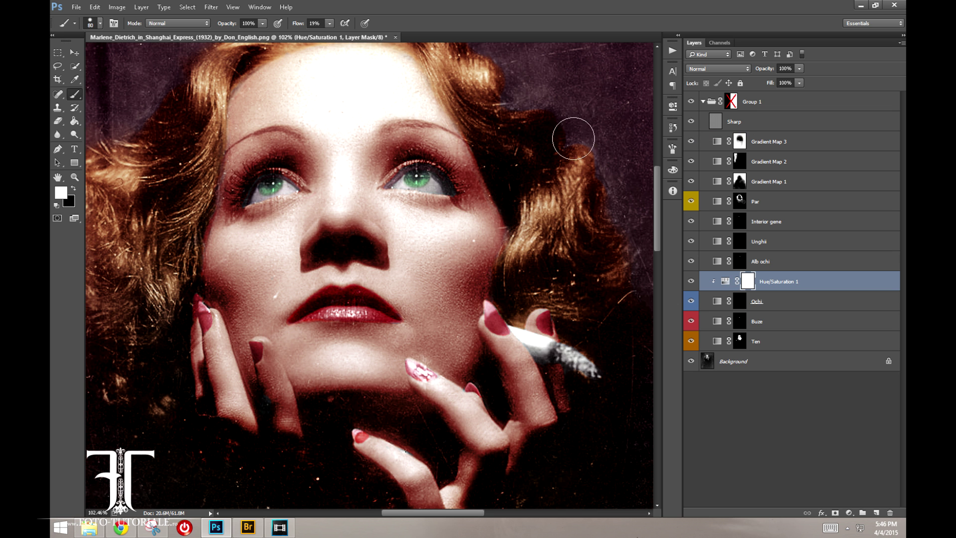
Review the green eyes, then lower the Ochi eye layer's opacity to about 63%
key("z")
scroll(395, 203, "down", 5)
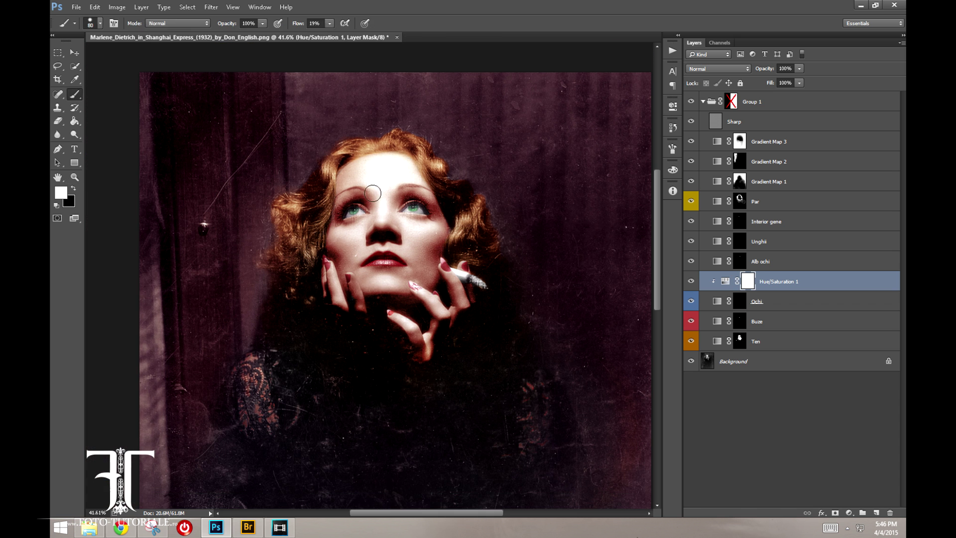
scroll(406, 213, "down", 3)
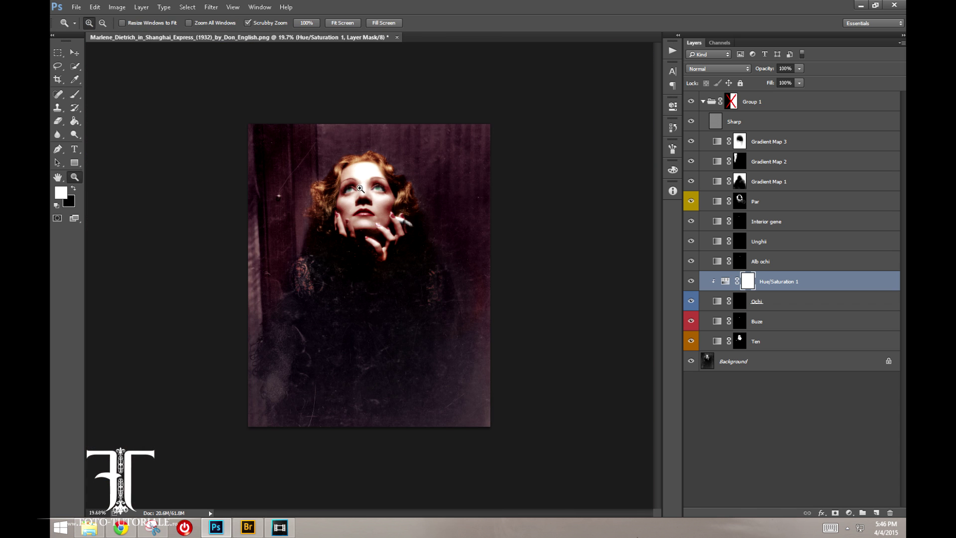
scroll(403, 219, "up", 3)
scroll(400, 224, "up", 2)
key("b")
left_click(691, 281)
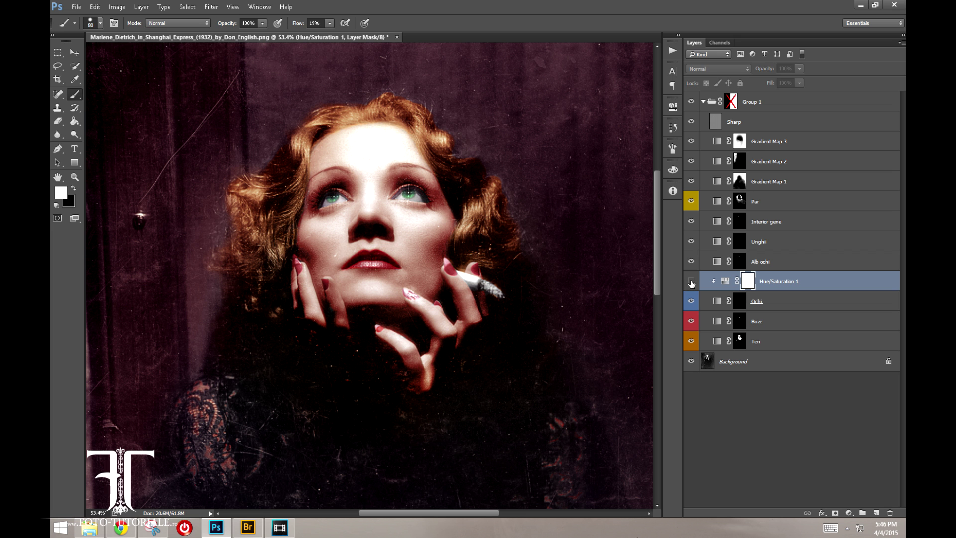
left_click(691, 281)
left_click(691, 282)
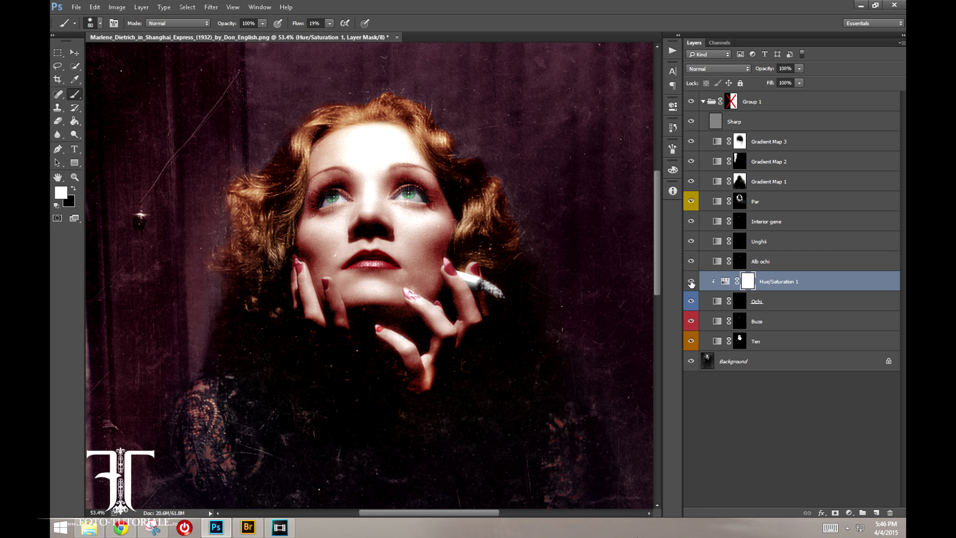
left_click(727, 301)
left_click(796, 69)
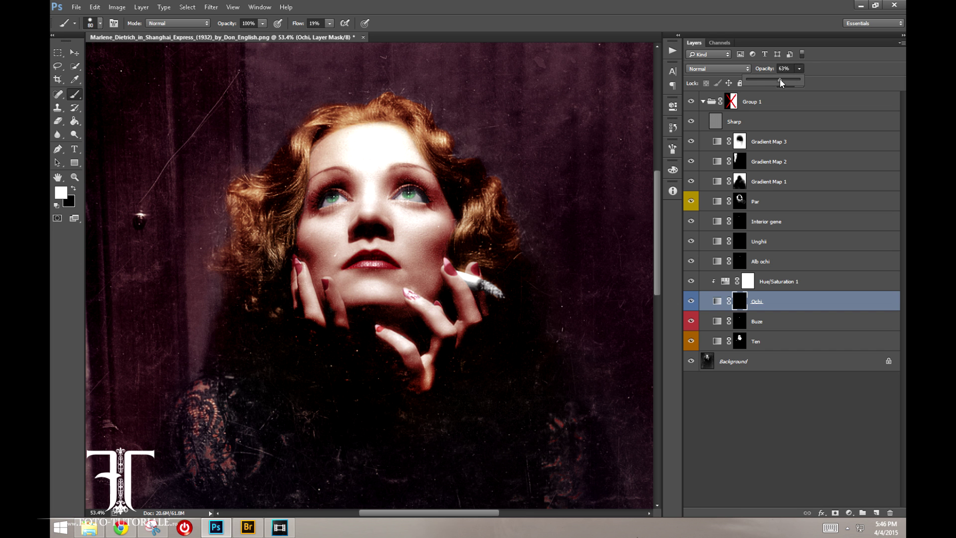